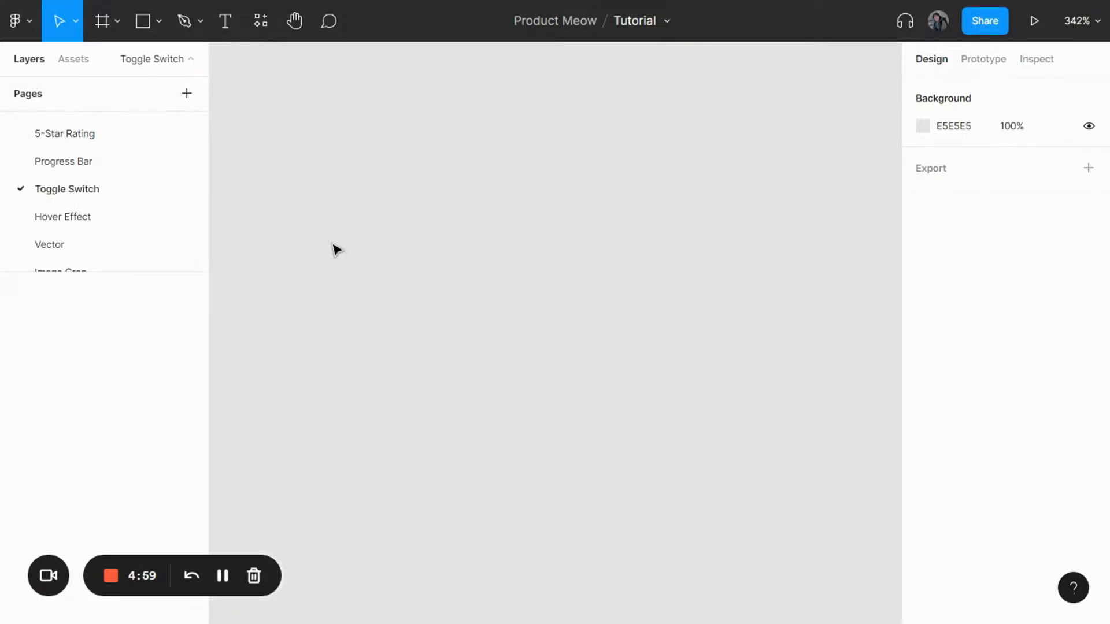
# - Draw an ellipse on the canvas and size it to a 24×24 circle
pyautogui.click(155, 19)
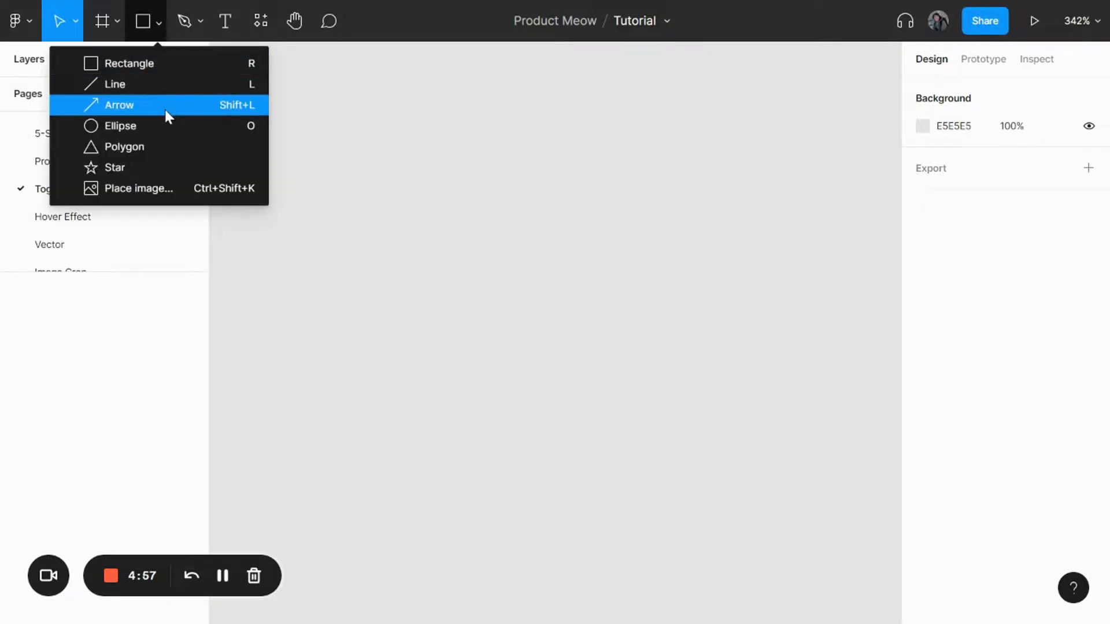
pyautogui.click(168, 127)
pyautogui.click(367, 220)
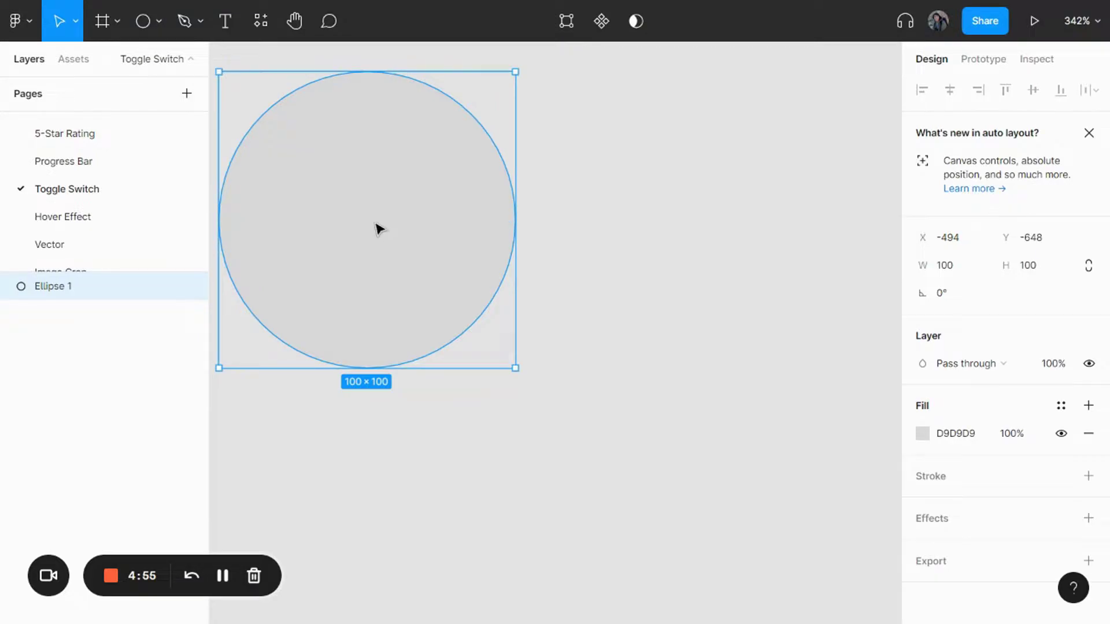
pyautogui.moveTo(379, 229); pyautogui.dragTo(463, 304)
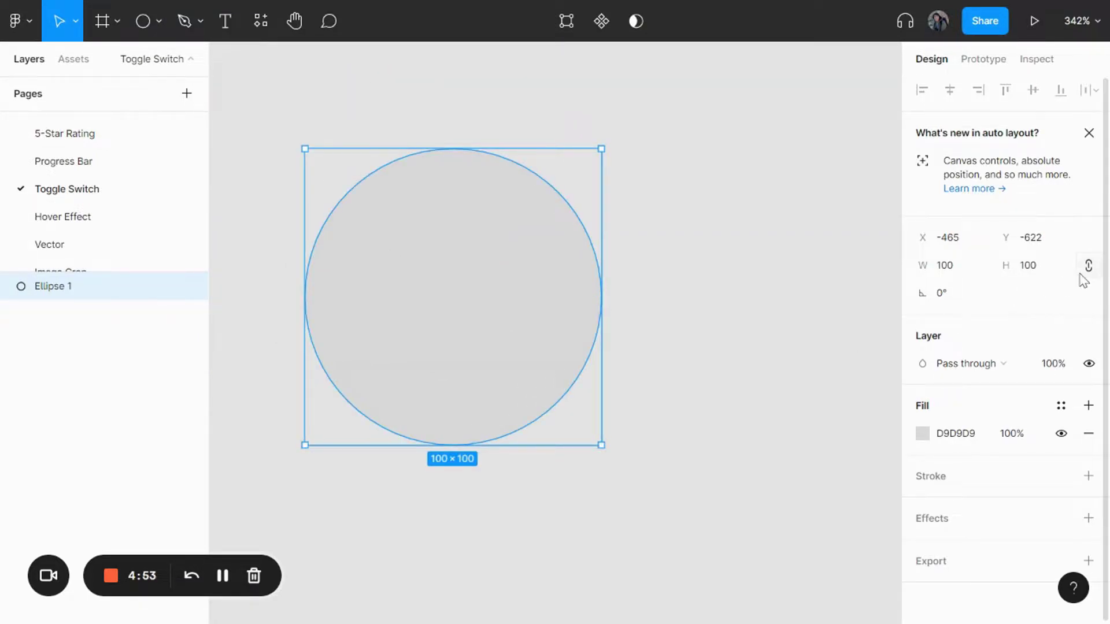
pyautogui.click(967, 266)
pyautogui.write('24')
pyautogui.press('Return')
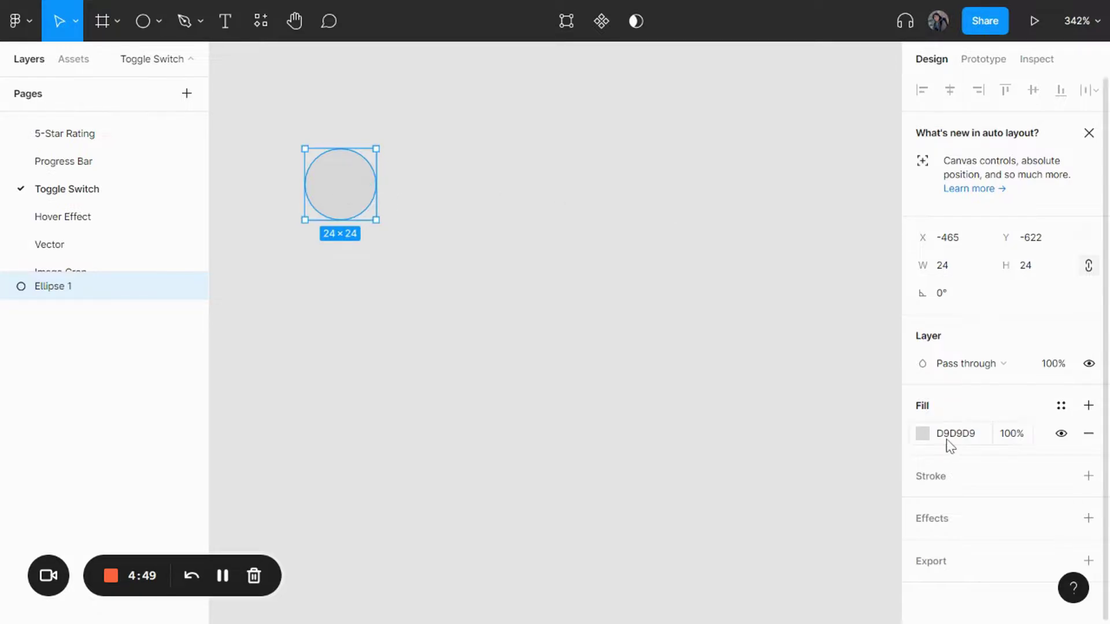
# - Set the circle's fill to white FFFFFF
pyautogui.click(964, 440)
pyautogui.write('FFFFFF')
pyautogui.press('Return')
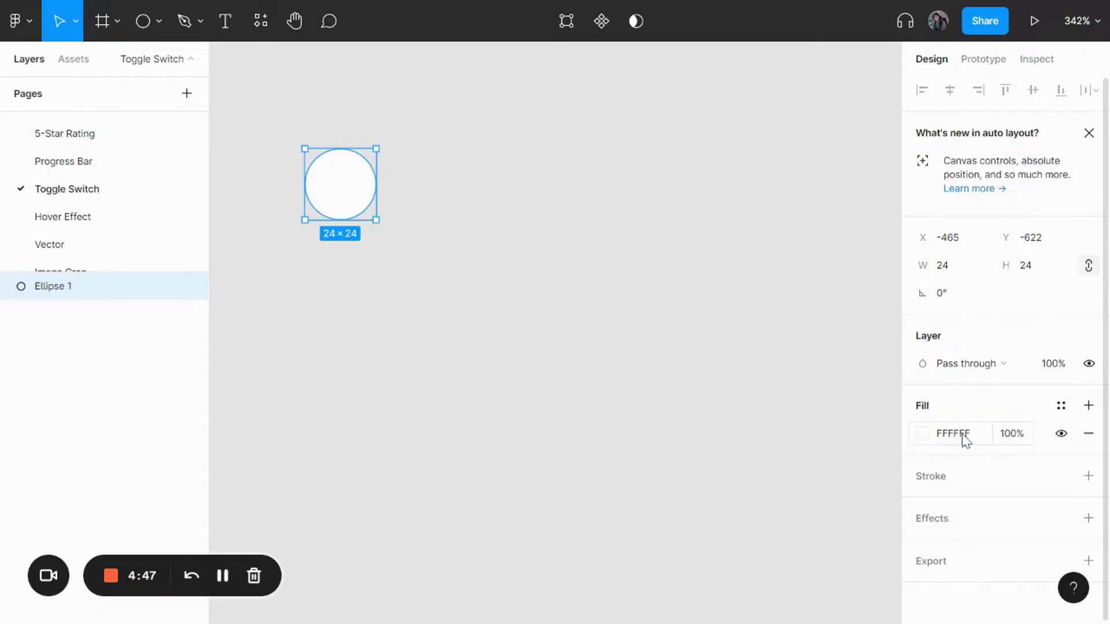
# - Wrap the white circle in an auto-layout frame, Frame 1
pyautogui.rightClick(354, 186)
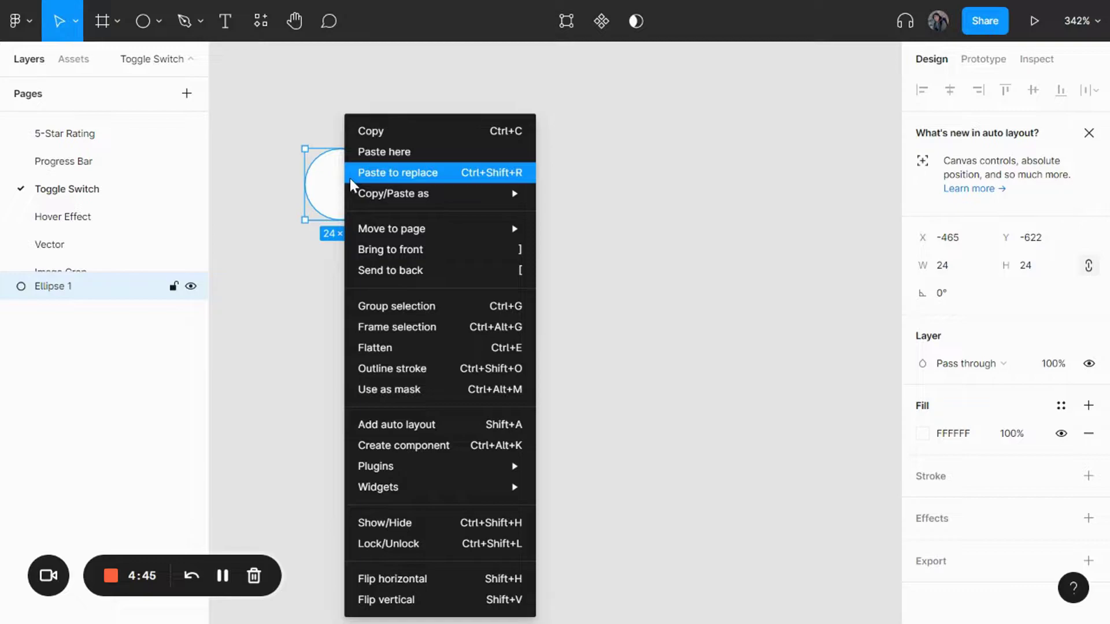
pyautogui.click(457, 427)
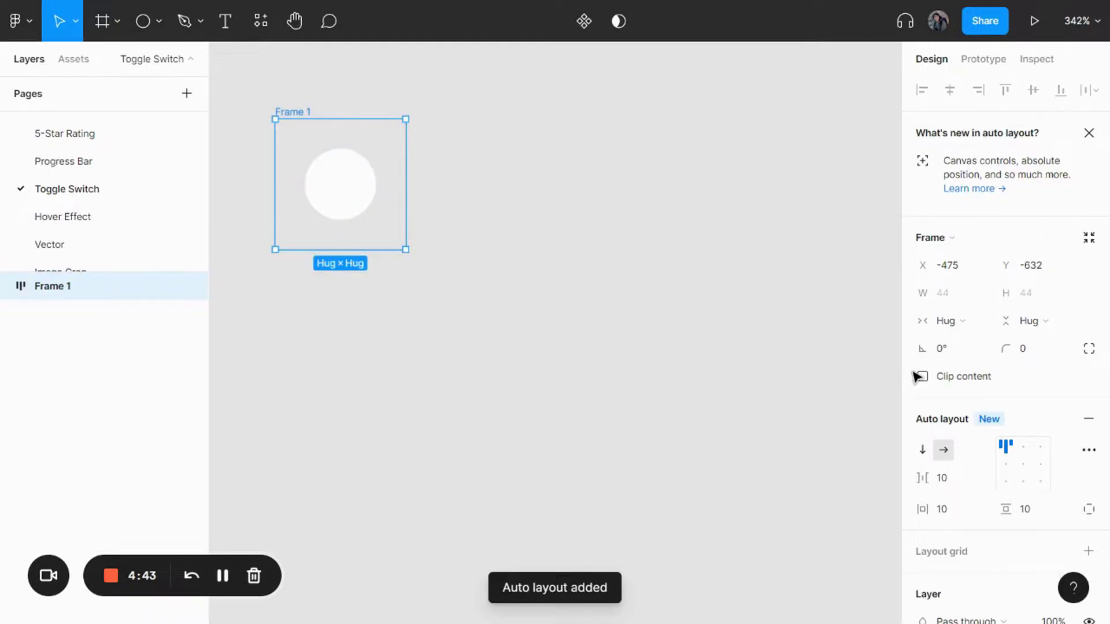
pyautogui.scroll(-2, 983, 503)
pyautogui.scroll(1, 983, 504)
pyautogui.scroll(-1, 983, 503)
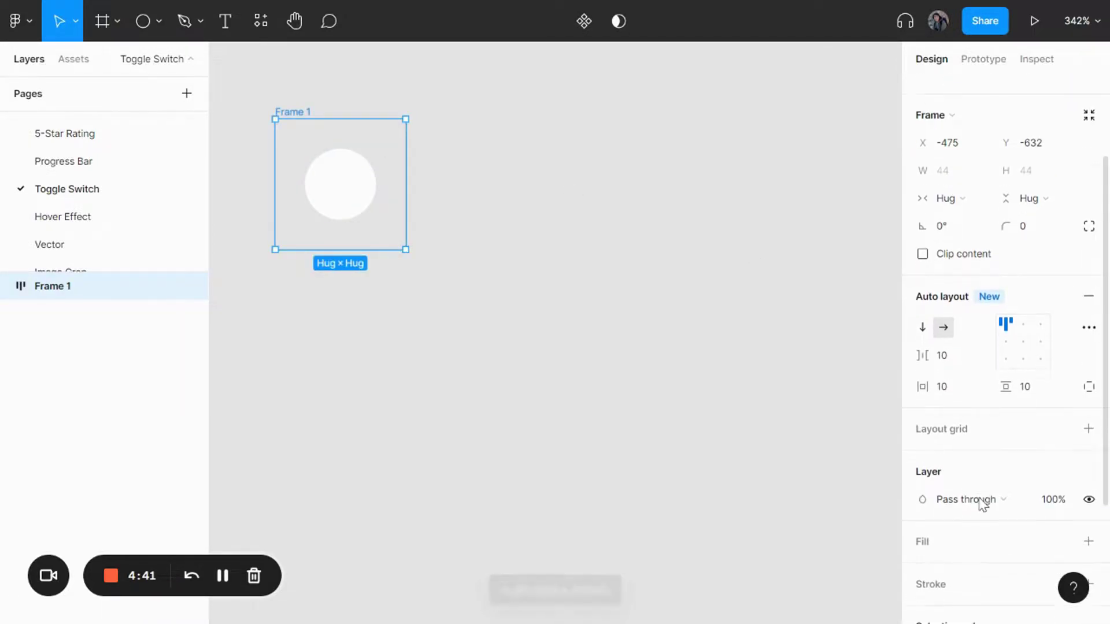
pyautogui.scroll(-1, 971, 464)
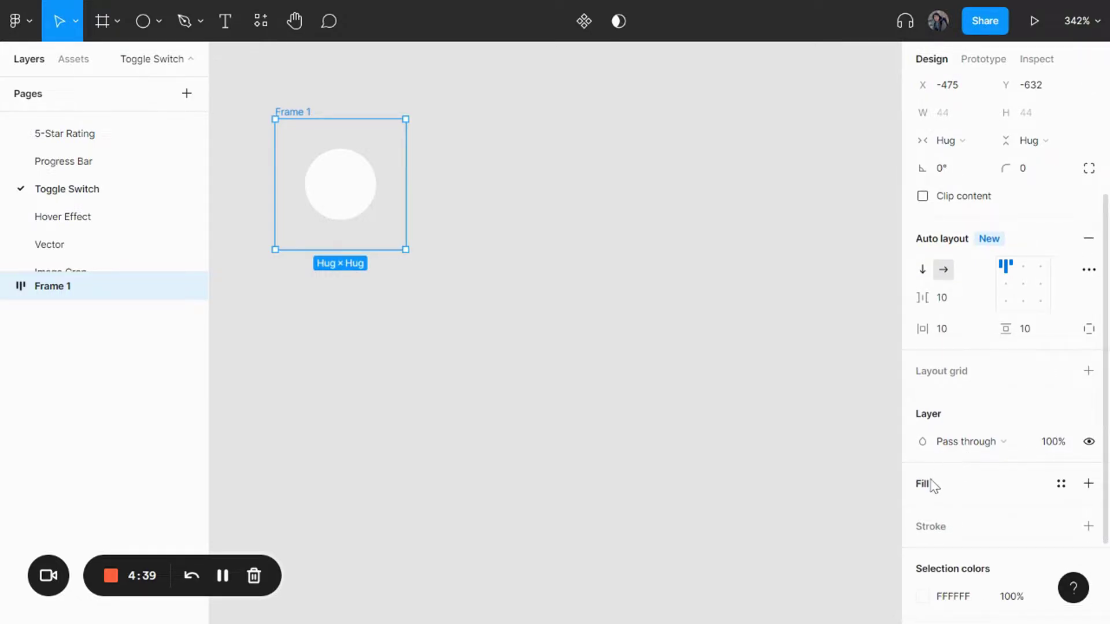
# - Give Frame 1 a grey 828282 fill
pyautogui.click(957, 492)
pyautogui.click(924, 513)
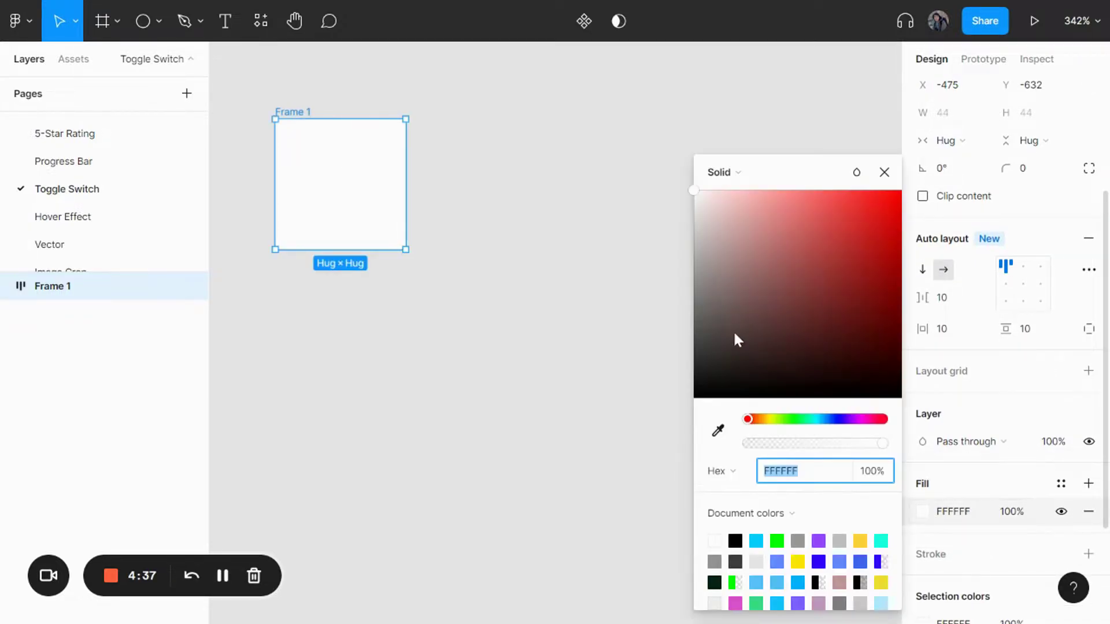
pyautogui.moveTo(704, 293); pyautogui.dragTo(681, 302)
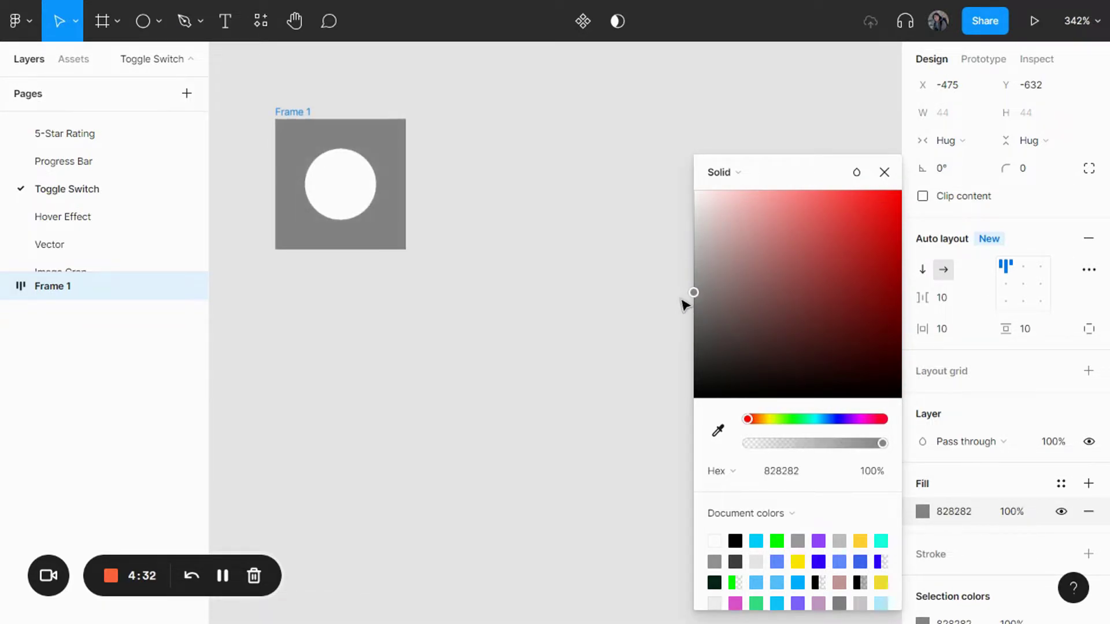
pyautogui.click(495, 224)
pyautogui.click(296, 111)
# - Set Frame 1's auto-layout padding to 4 horizontally and vertically
pyautogui.hotkey('shift', 'a')
pyautogui.moveTo(347, 123); pyautogui.dragTo(414, 156)
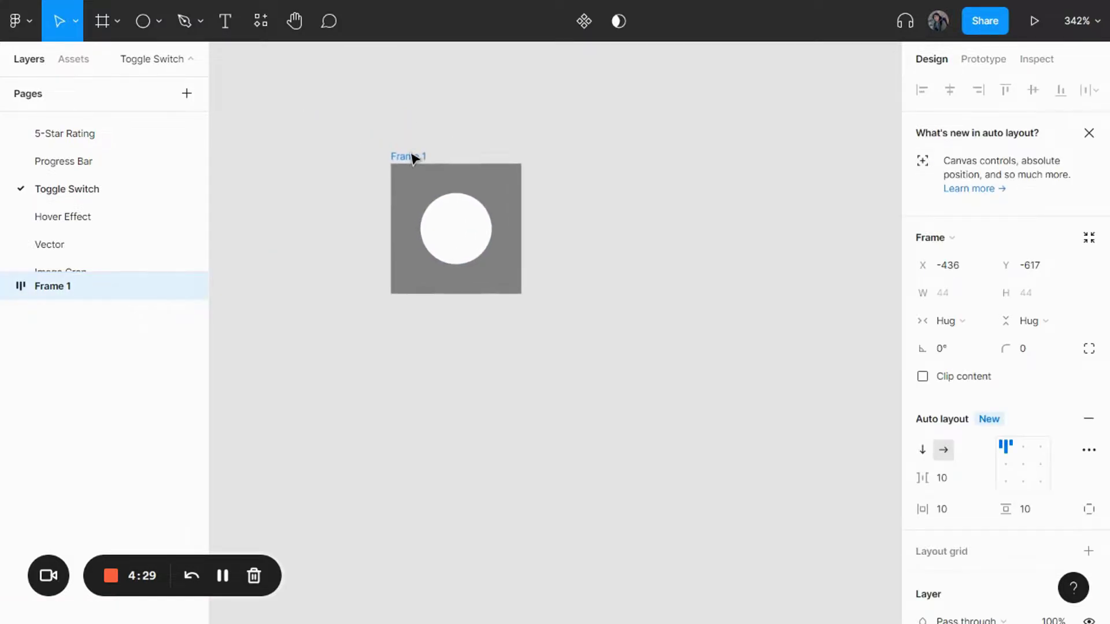
pyautogui.scroll(3, 413, 159)
pyautogui.click(407, 147)
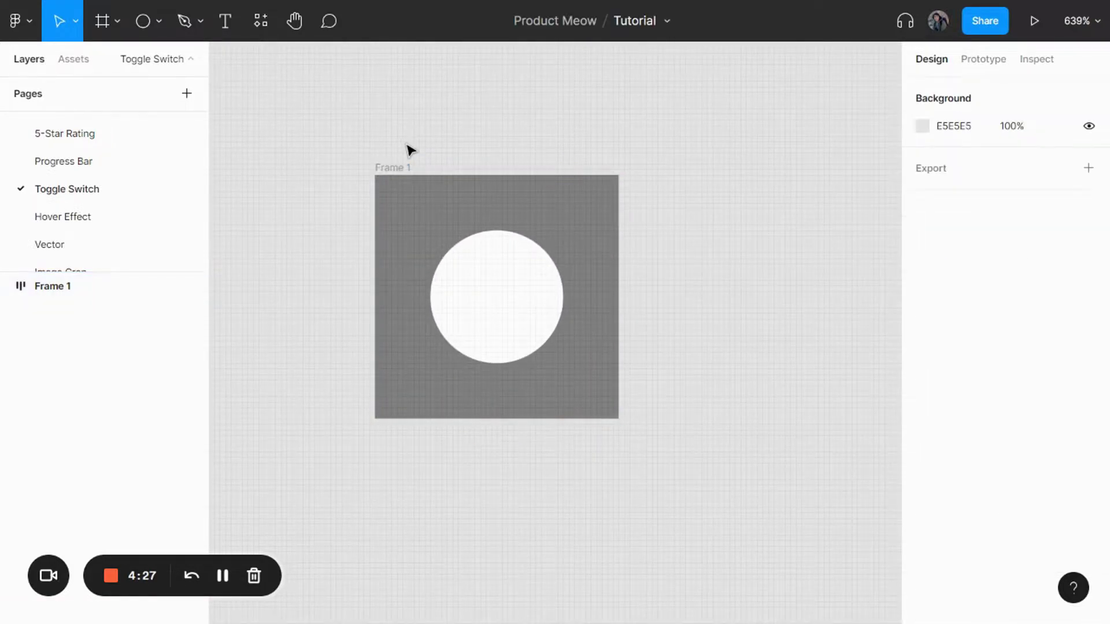
pyautogui.scroll(-1, 409, 149)
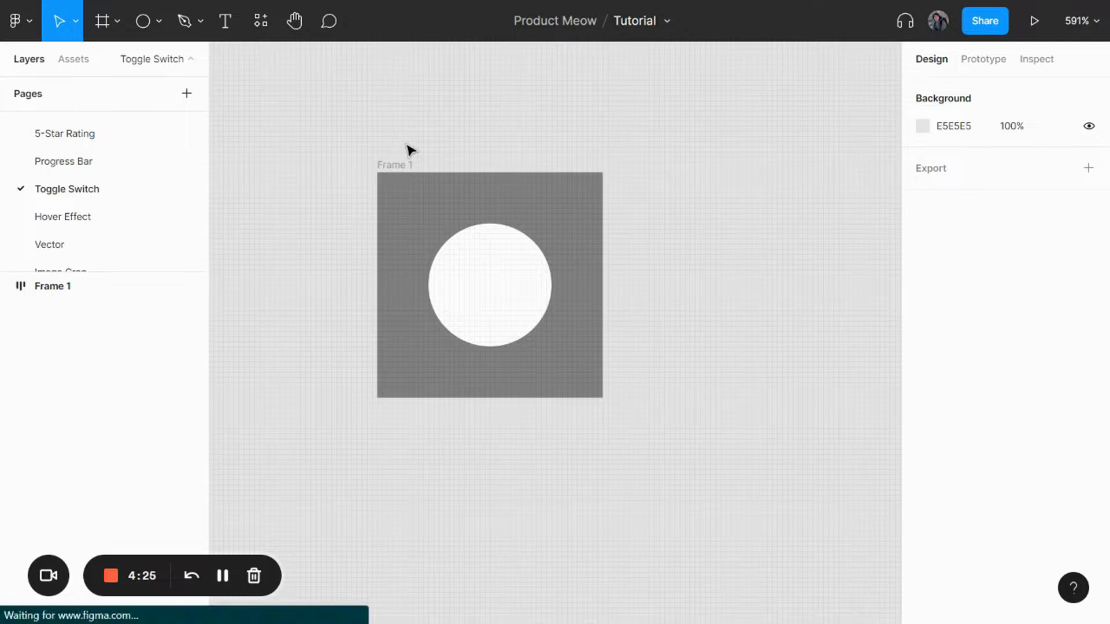
pyautogui.click(411, 171)
pyautogui.click(410, 172)
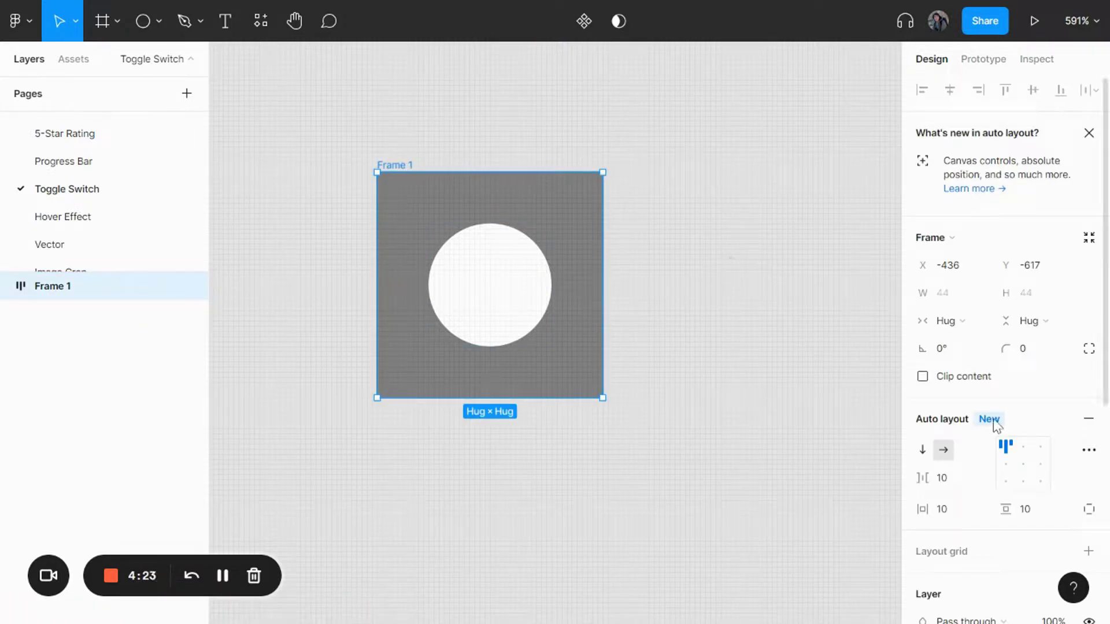
pyautogui.click(962, 512)
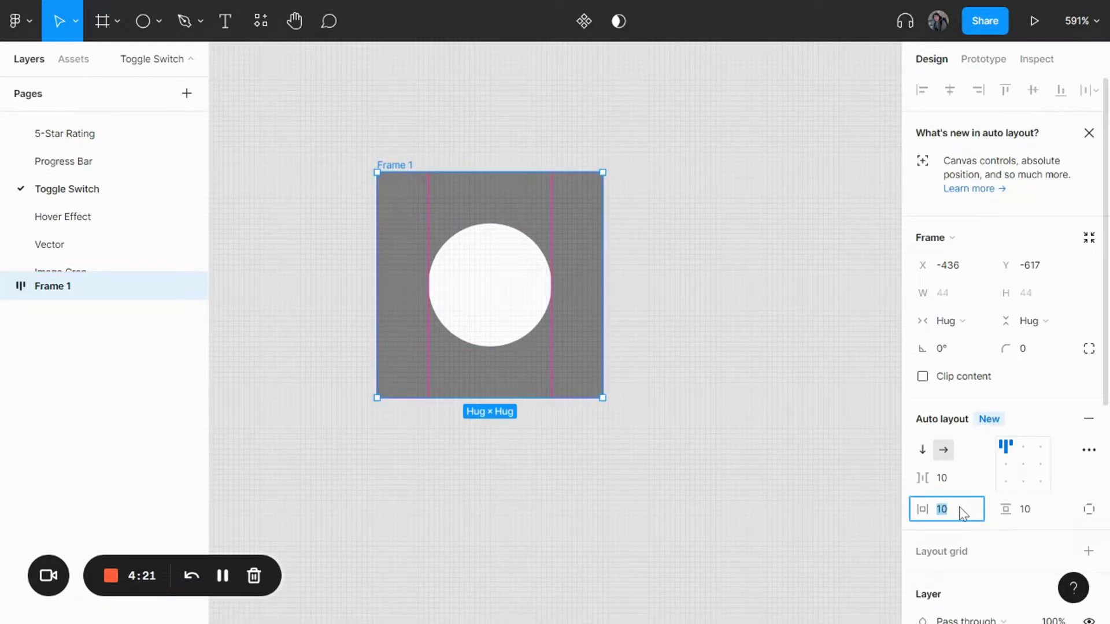
pyautogui.press('Tab')
pyautogui.write('4')
pyautogui.press('Tab')
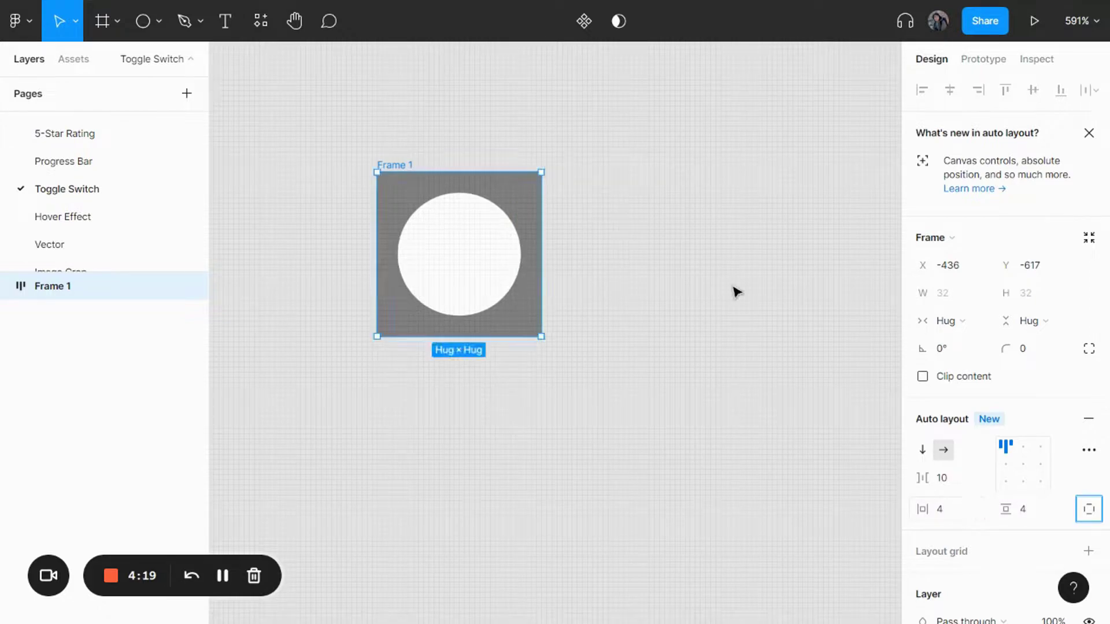
# - Give the frame a fixed 64 width and corner radius 100 for a pill shape
pyautogui.click(968, 335)
pyautogui.click(996, 301)
pyautogui.click(957, 297)
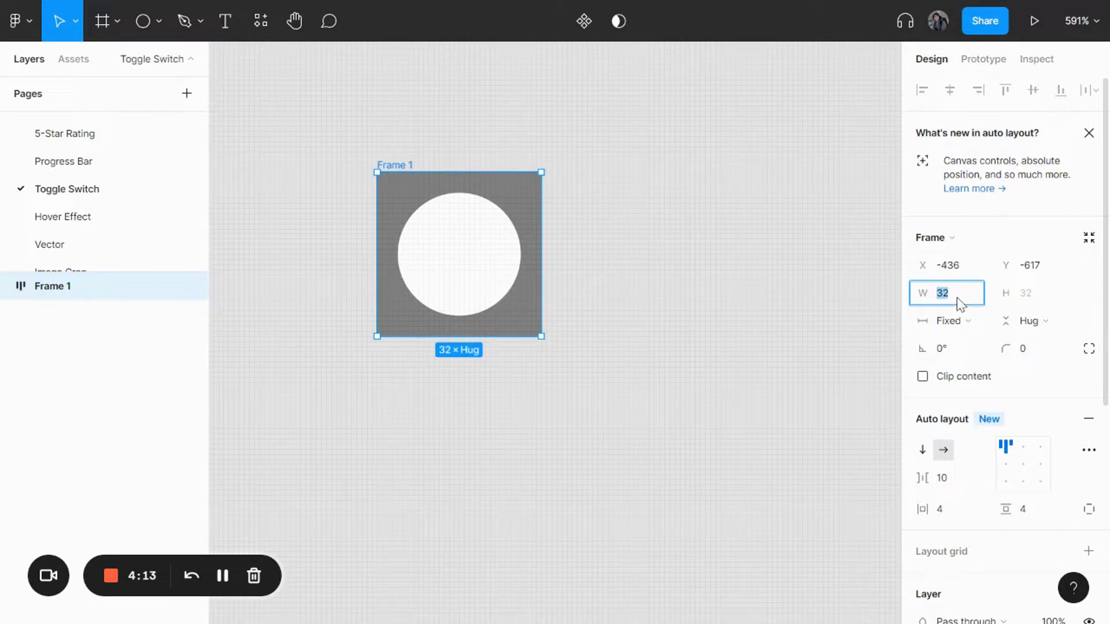
pyautogui.write('64')
pyautogui.press('Return')
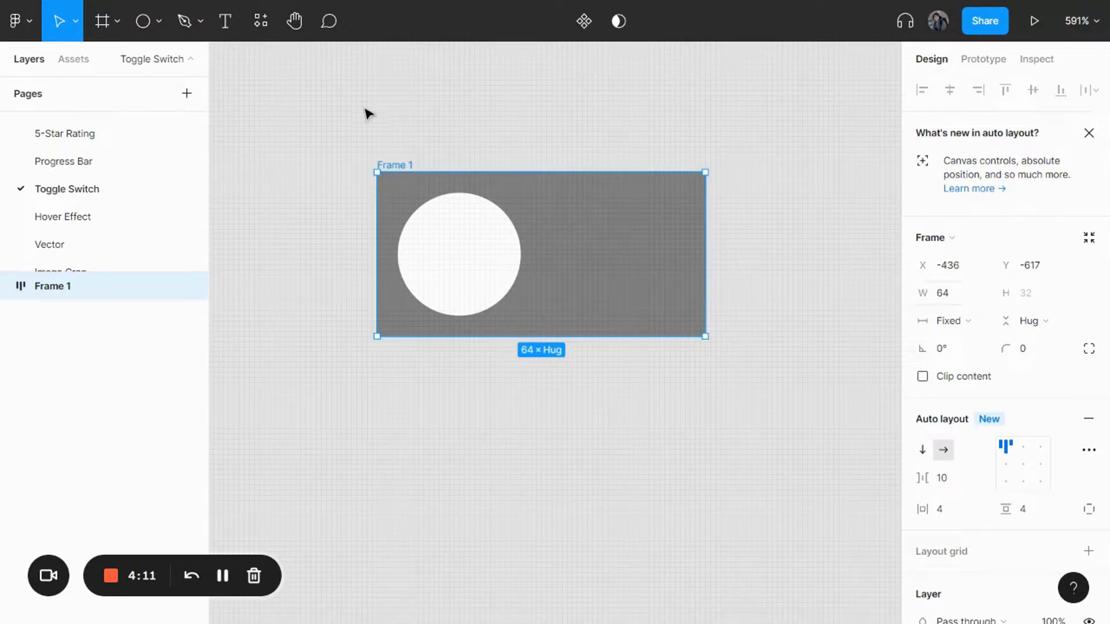
pyautogui.click(1036, 350)
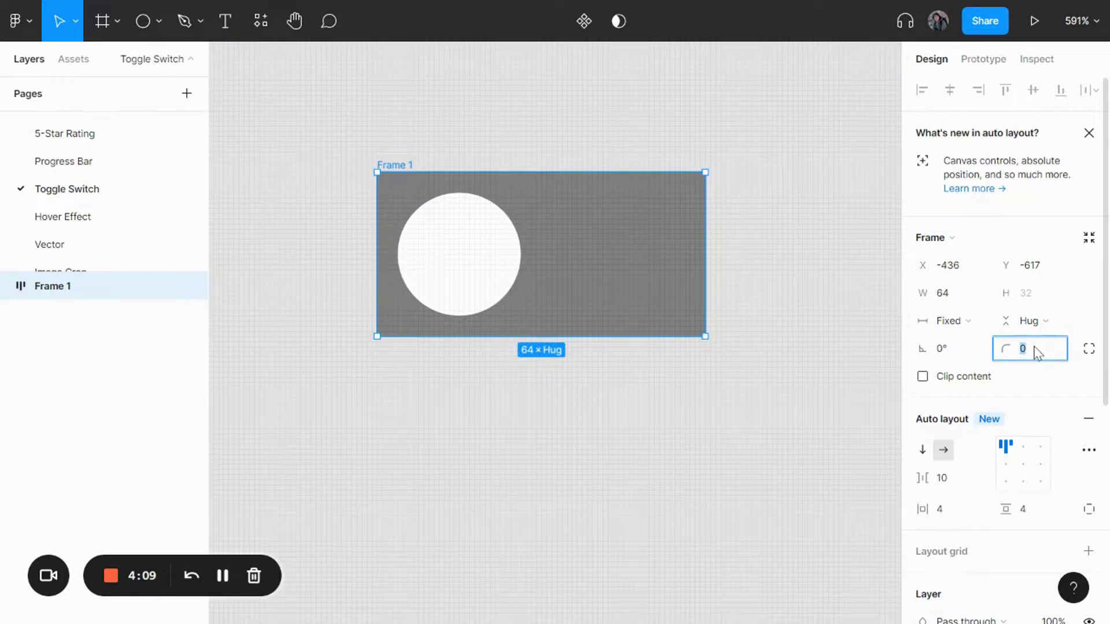
pyautogui.press('Return')
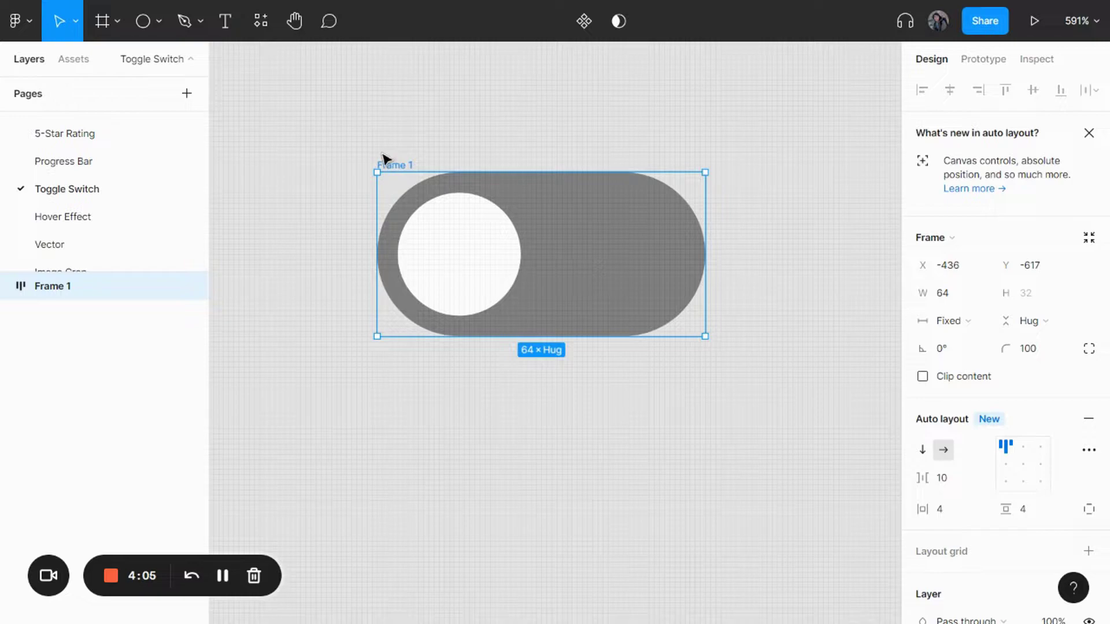
# - Rename Frame 1 to 'Toggle Switch'
pyautogui.doubleClick(395, 166)
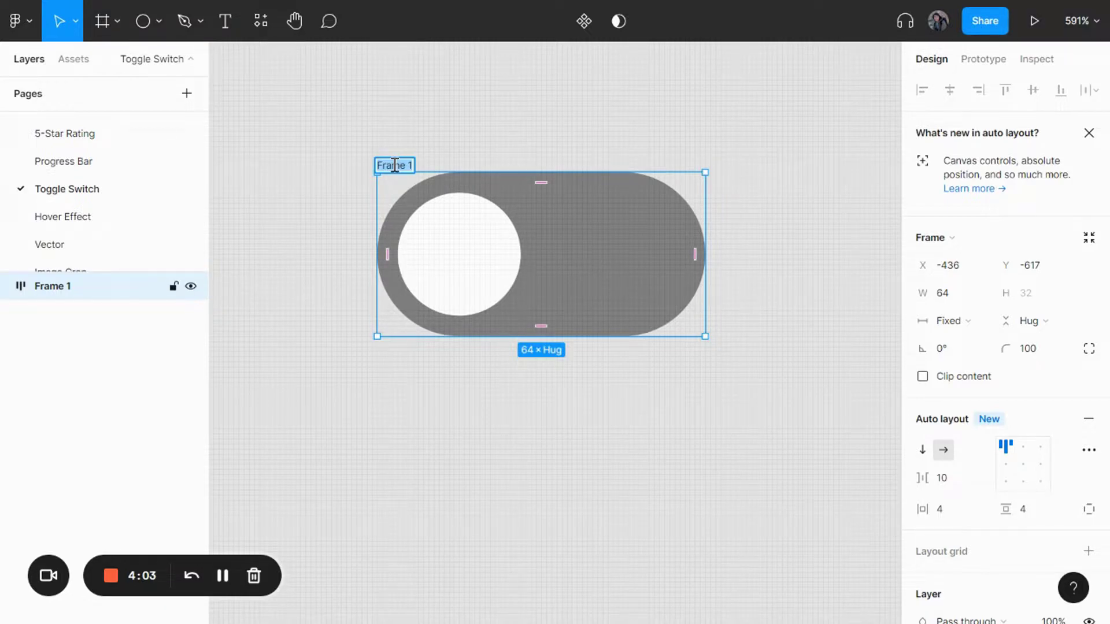
pyautogui.write('P')
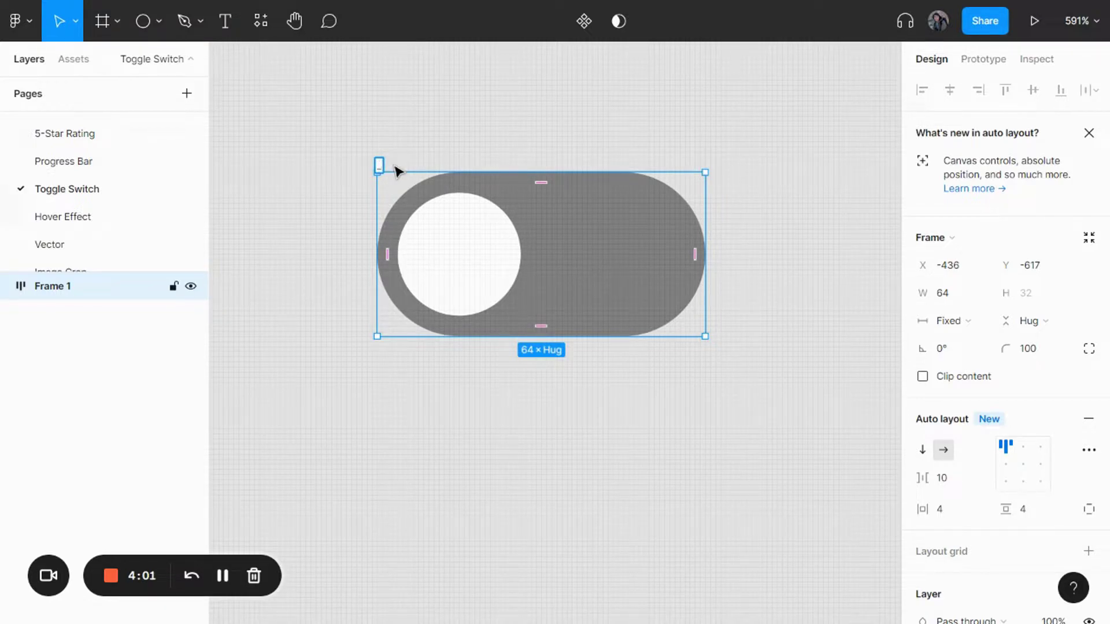
pyautogui.write('i')
pyautogui.write('Toggle Switch')
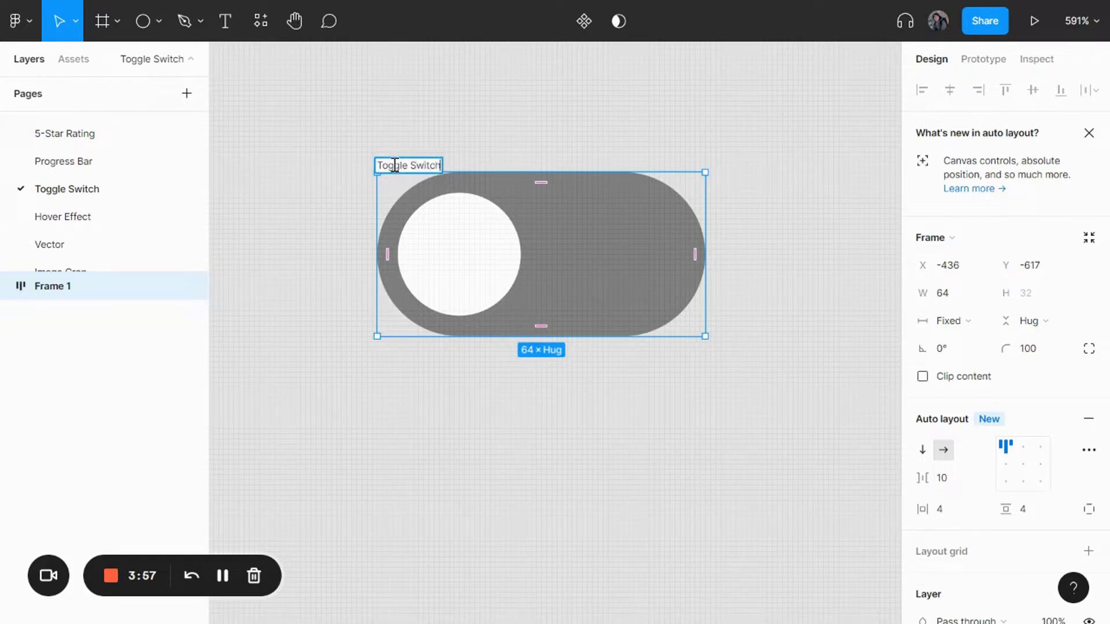
pyautogui.press('Return')
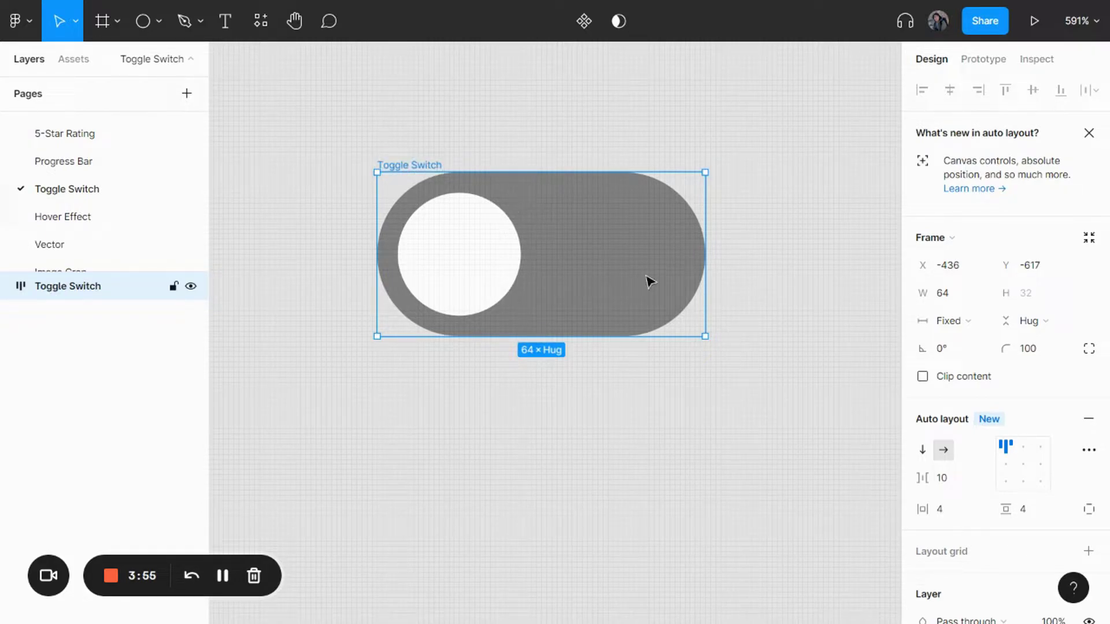
# - Add a stroke to the toggle and make it light grey C1C1C1
pyautogui.scroll(-5, 998, 454)
pyautogui.scroll(-2, 997, 450)
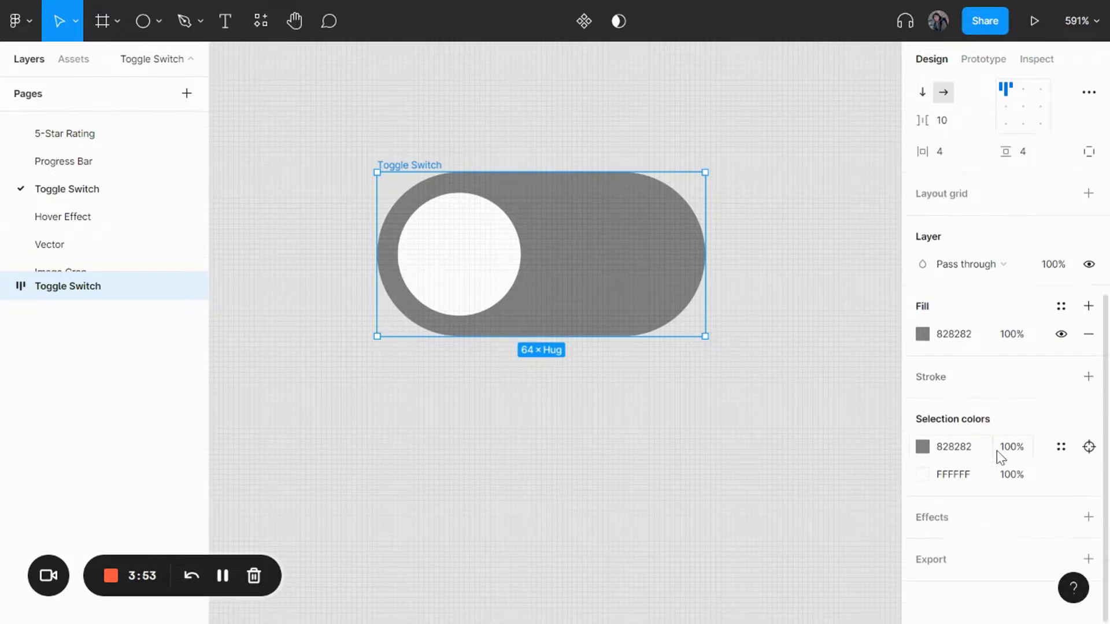
pyautogui.click(938, 382)
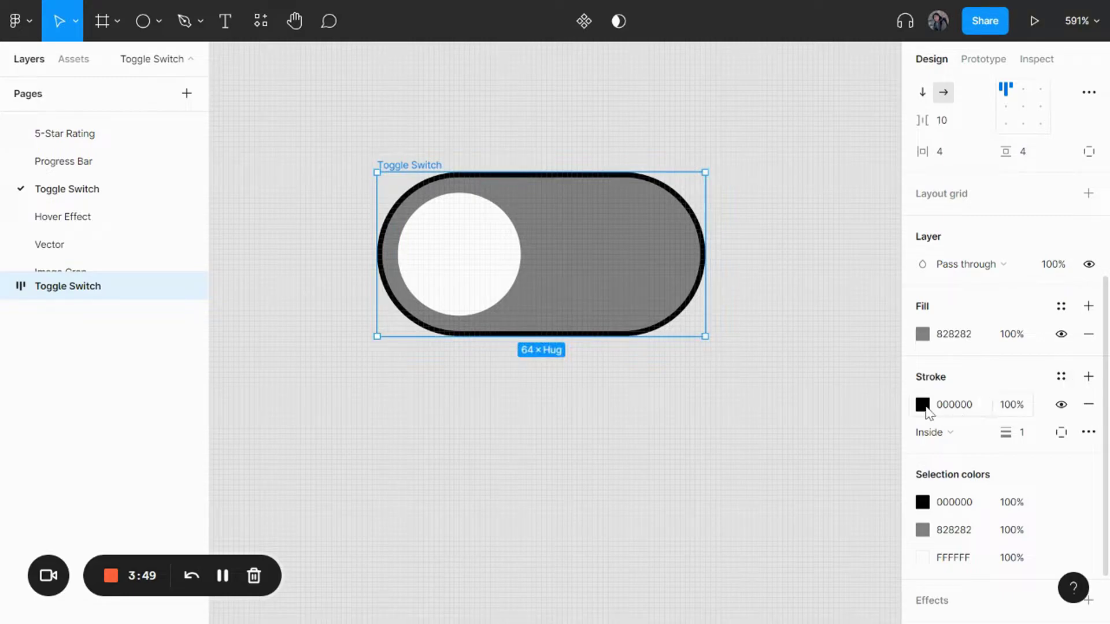
pyautogui.click(924, 406)
pyautogui.moveTo(796, 342)
pyautogui.mouseDown()
pyautogui.moveTo(702, 283)
pyautogui.moveTo(686, 241)
pyautogui.mouseUp()
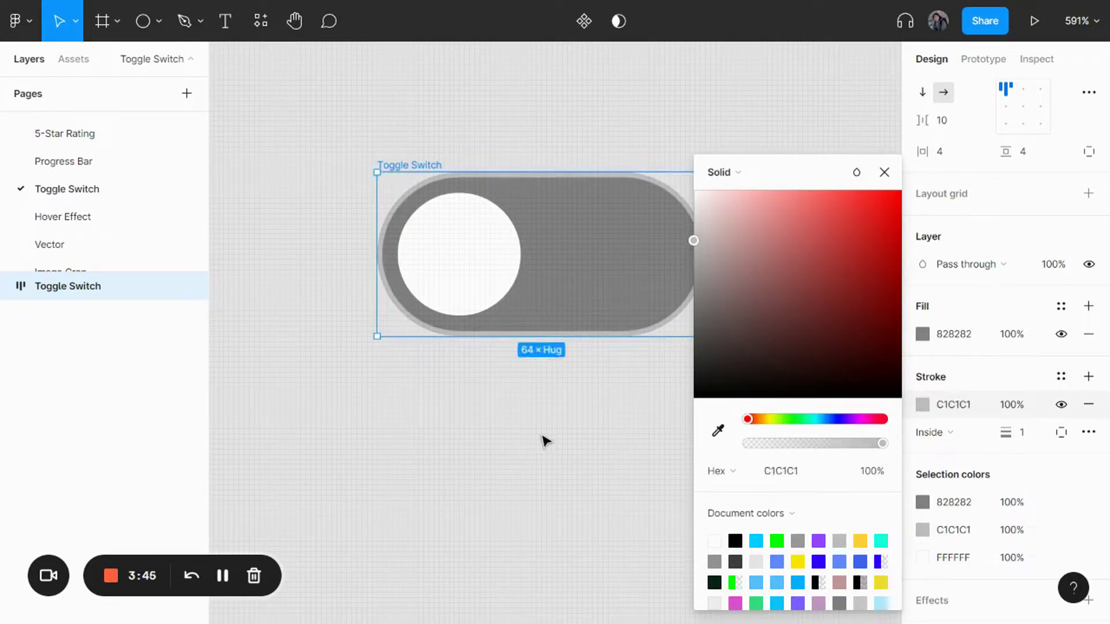
pyautogui.click(545, 441)
pyautogui.scroll(-4, 544, 441)
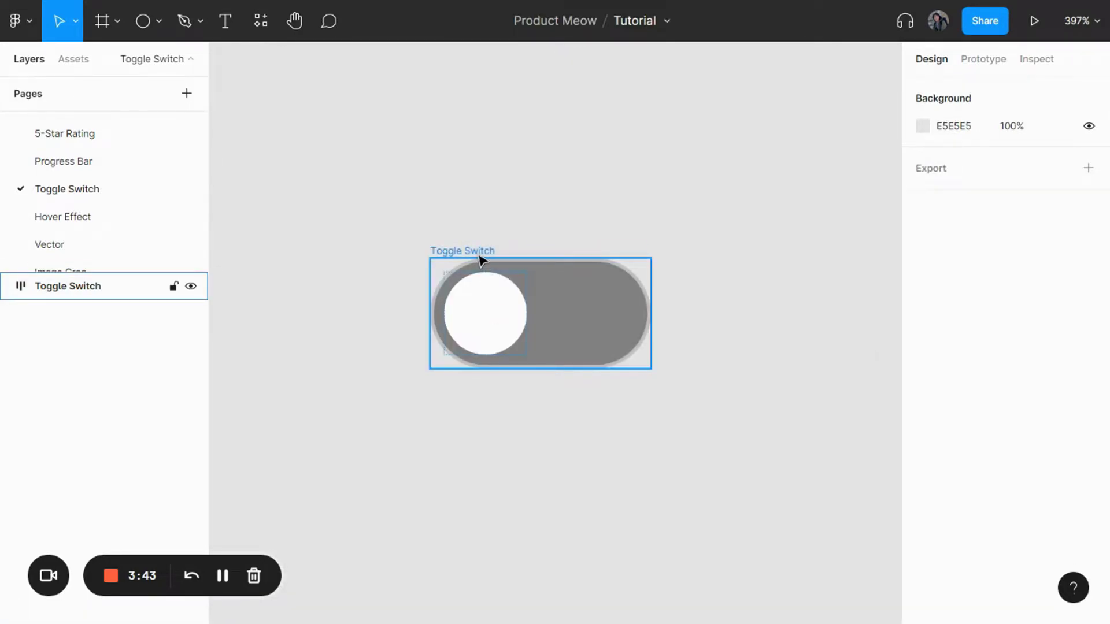
# - Make the Toggle Switch a component and add a second variant, Variant2
pyautogui.moveTo(482, 260); pyautogui.dragTo(485, 226)
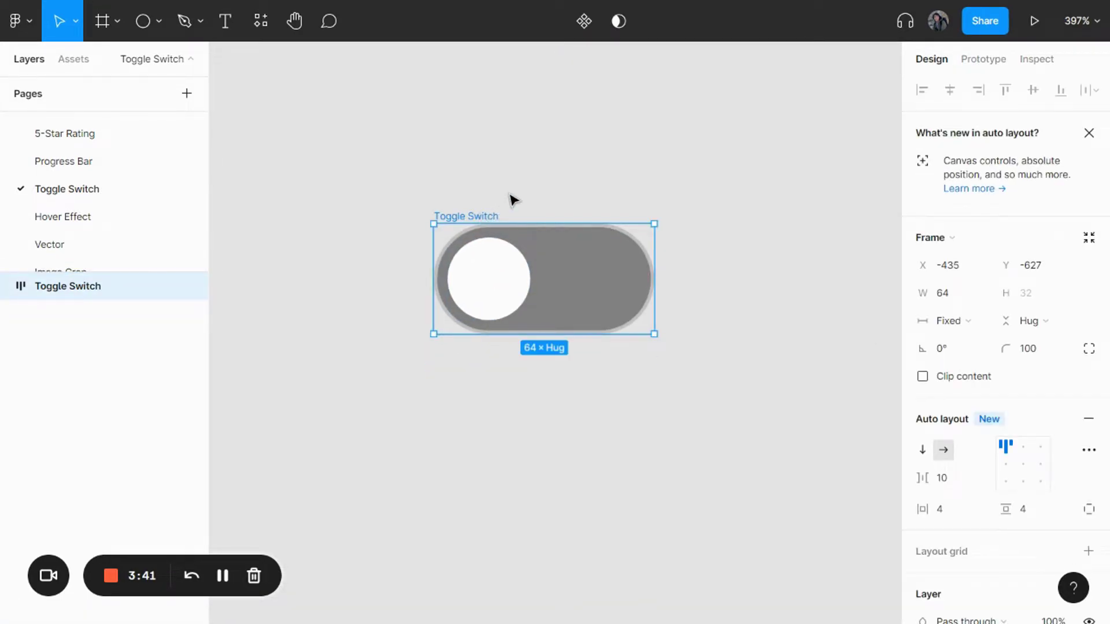
pyautogui.click(585, 18)
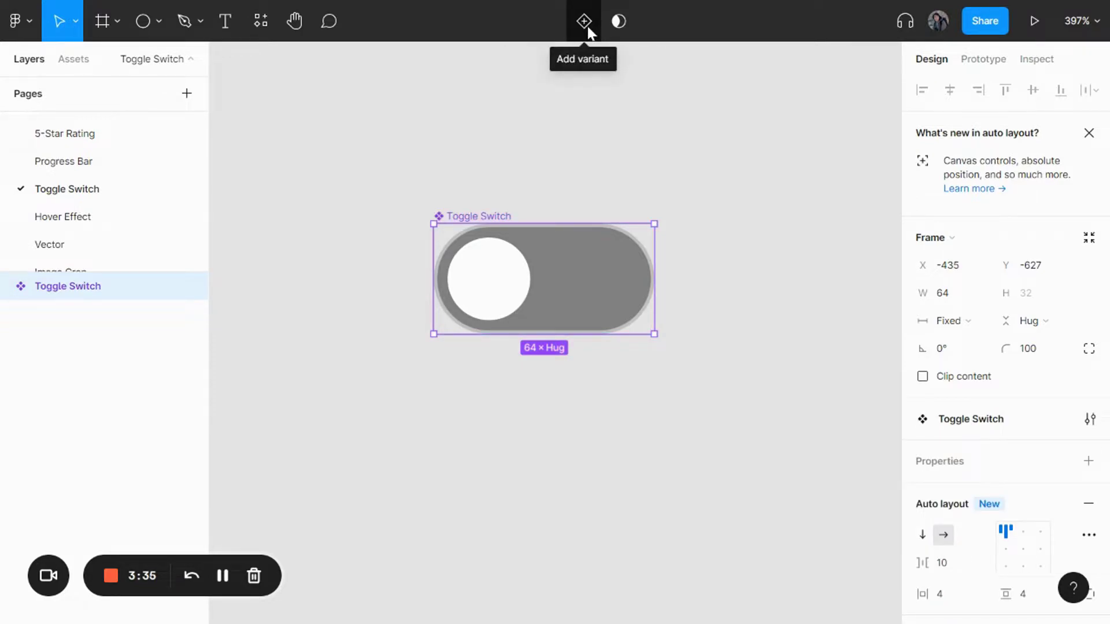
pyautogui.click(585, 23)
pyautogui.scroll(-3, 565, 397)
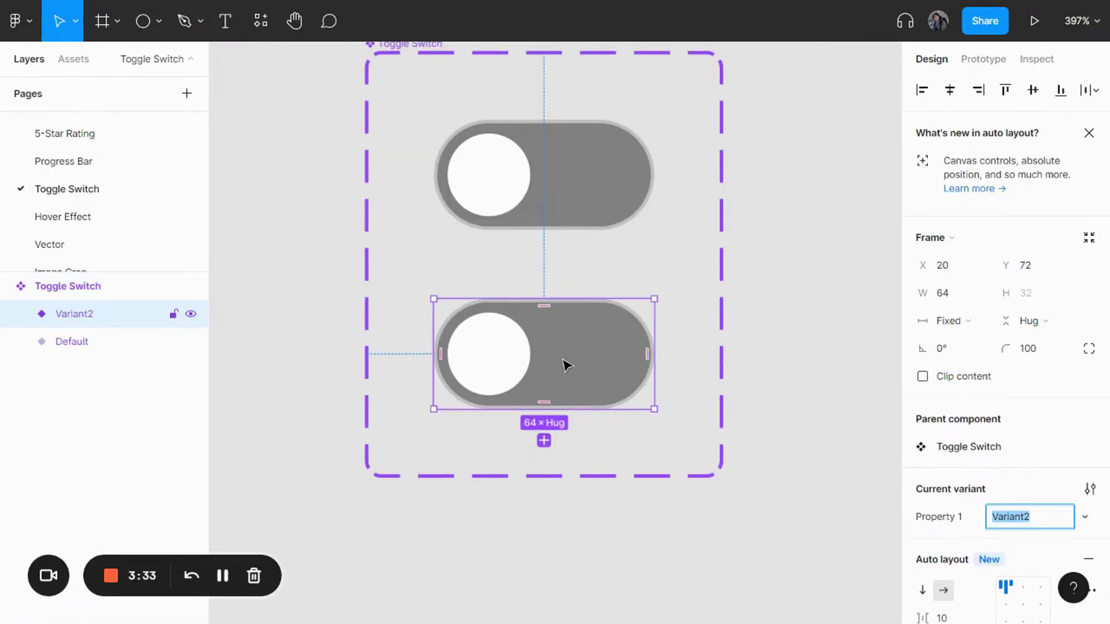
pyautogui.scroll(2, 565, 364)
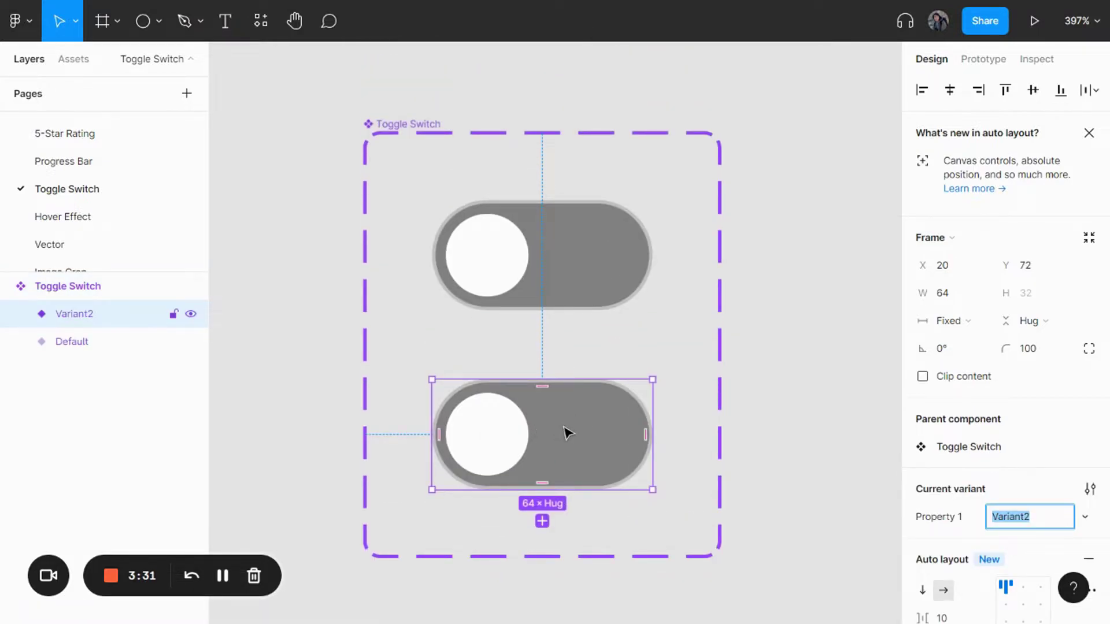
pyautogui.press('Return')
# - Align Variant2's auto layout right so the knob sits at the track's end
pyautogui.scroll(-3, 1030, 480)
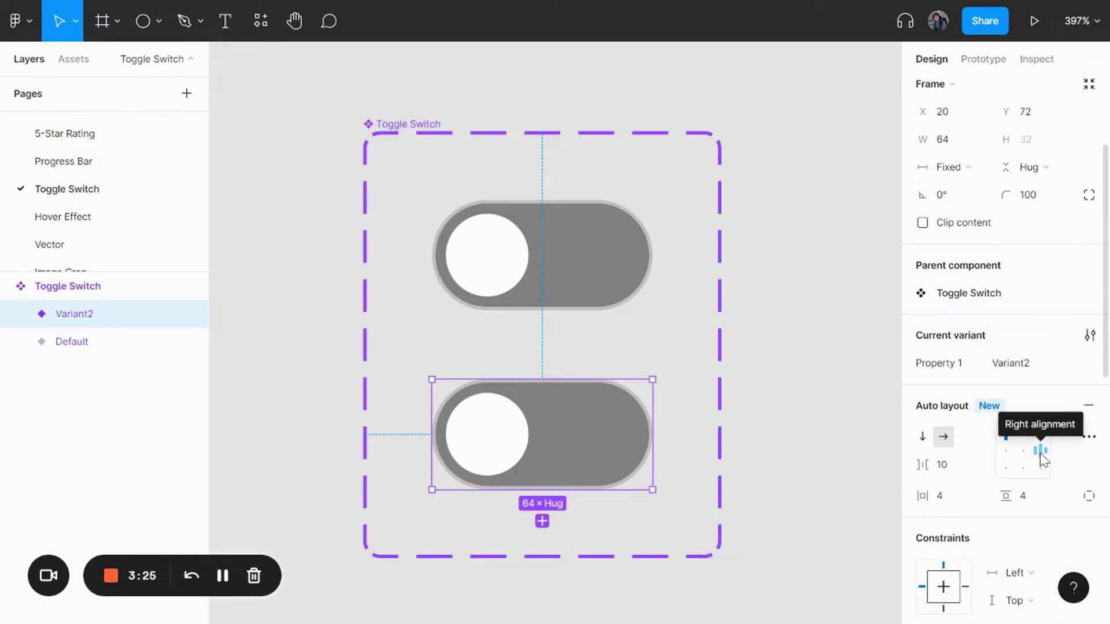
pyautogui.click(1041, 451)
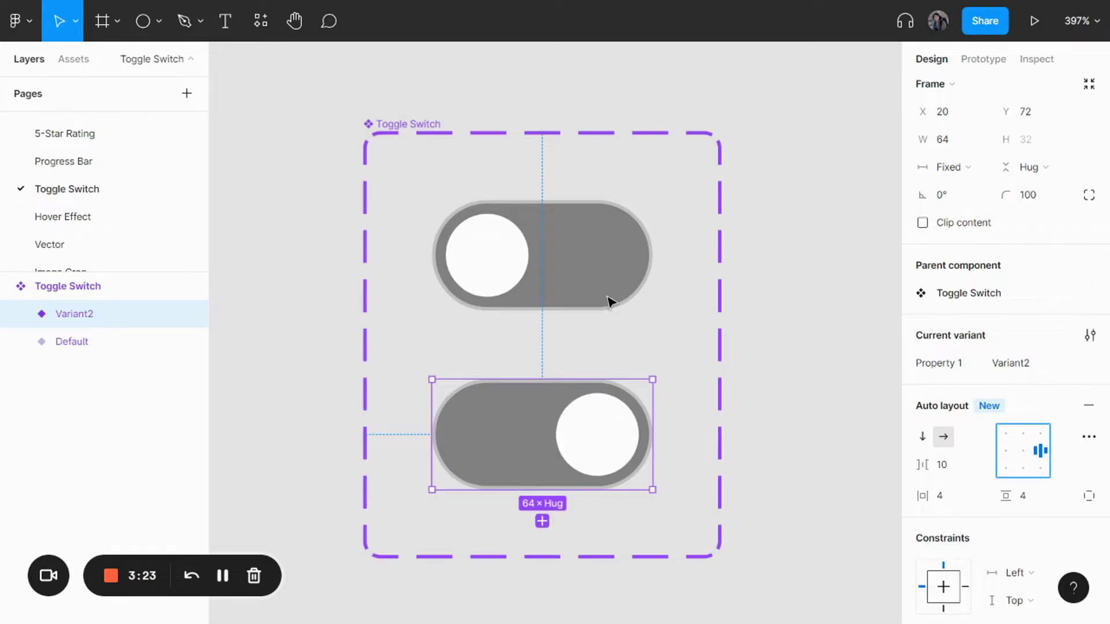
pyautogui.scroll(-2, 636, 428)
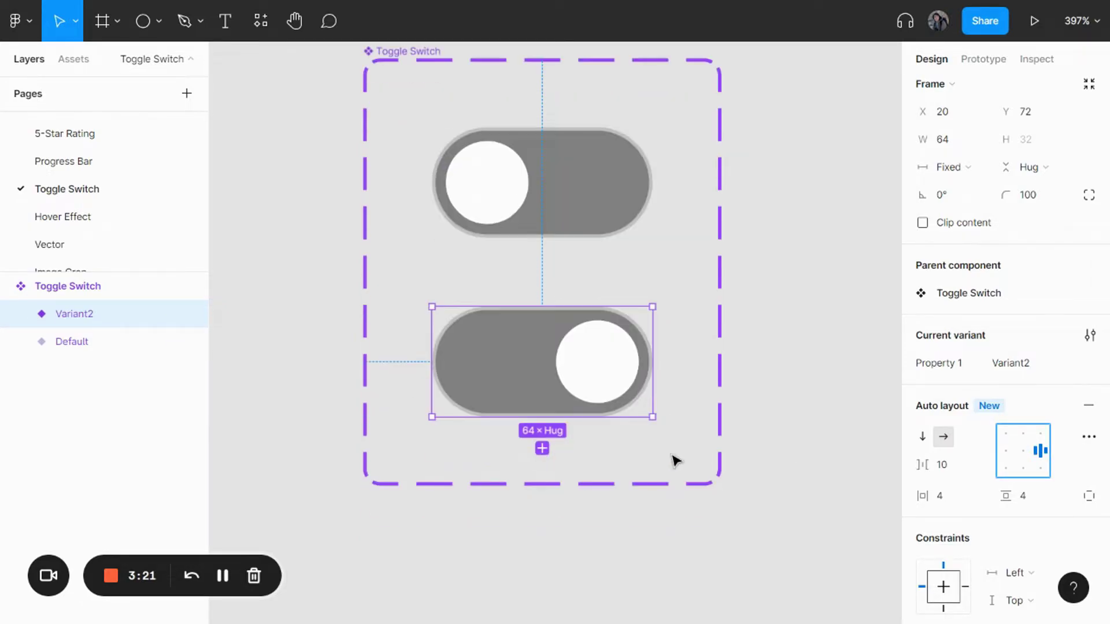
pyautogui.scroll(2, 599, 371)
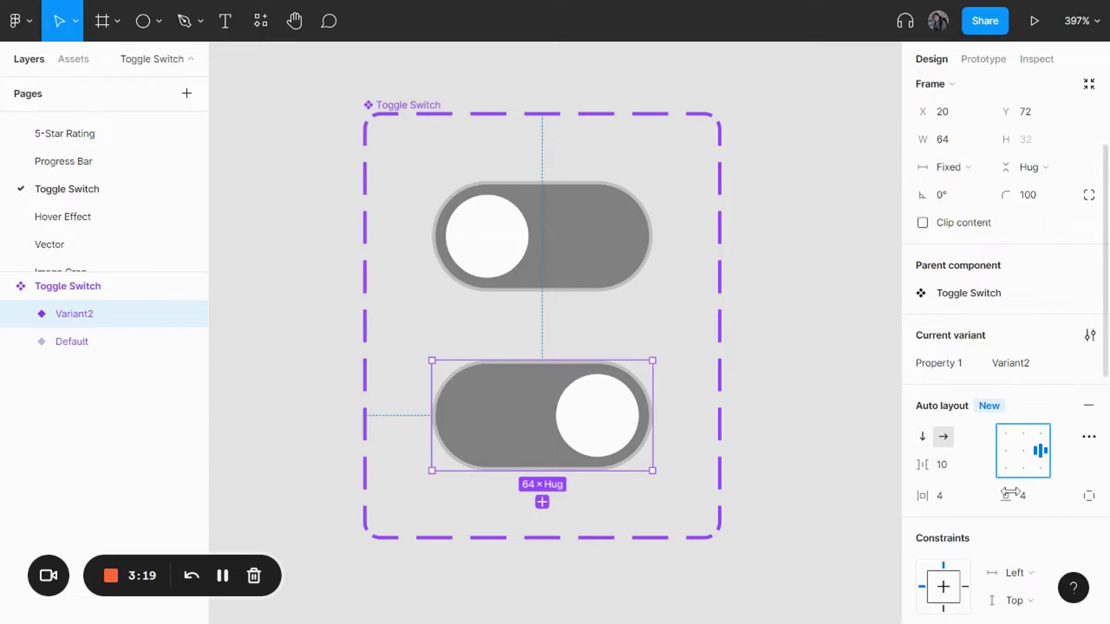
pyautogui.scroll(-7, 1012, 494)
# - Set Variant2's track fill to bright blue 3183FF
pyautogui.click(923, 417)
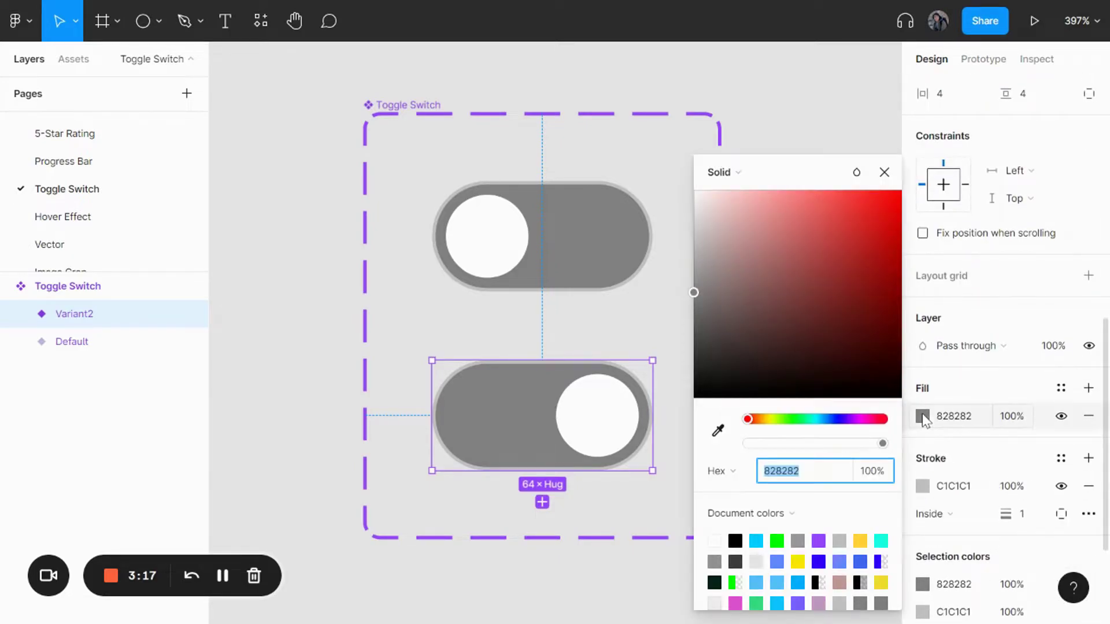
pyautogui.moveTo(813, 420); pyautogui.dragTo(828, 420)
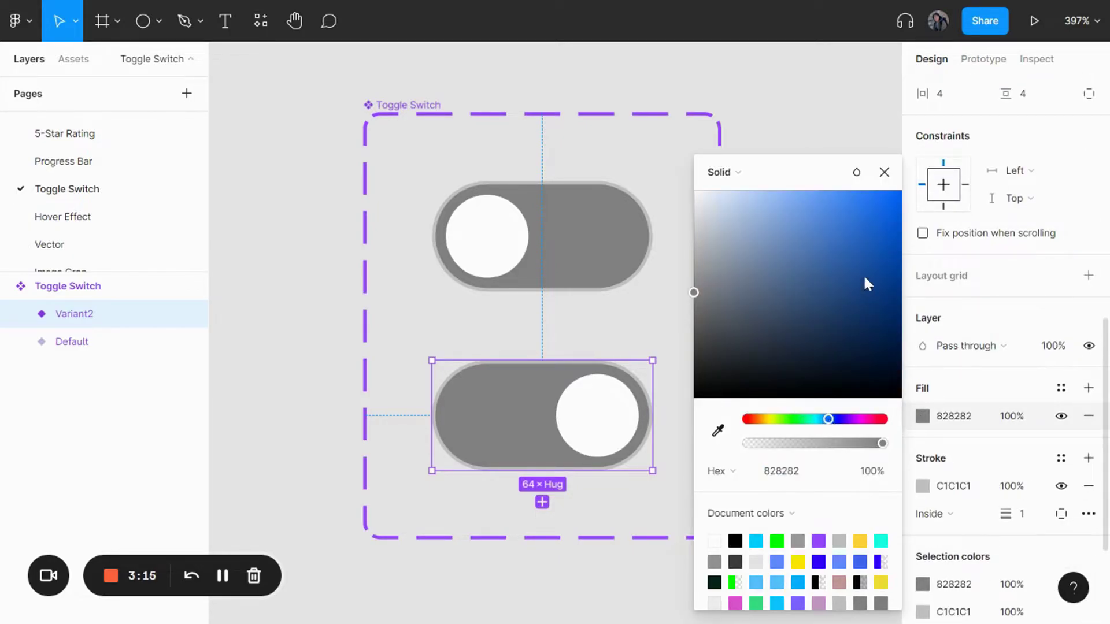
pyautogui.moveTo(866, 278); pyautogui.dragTo(863, 174)
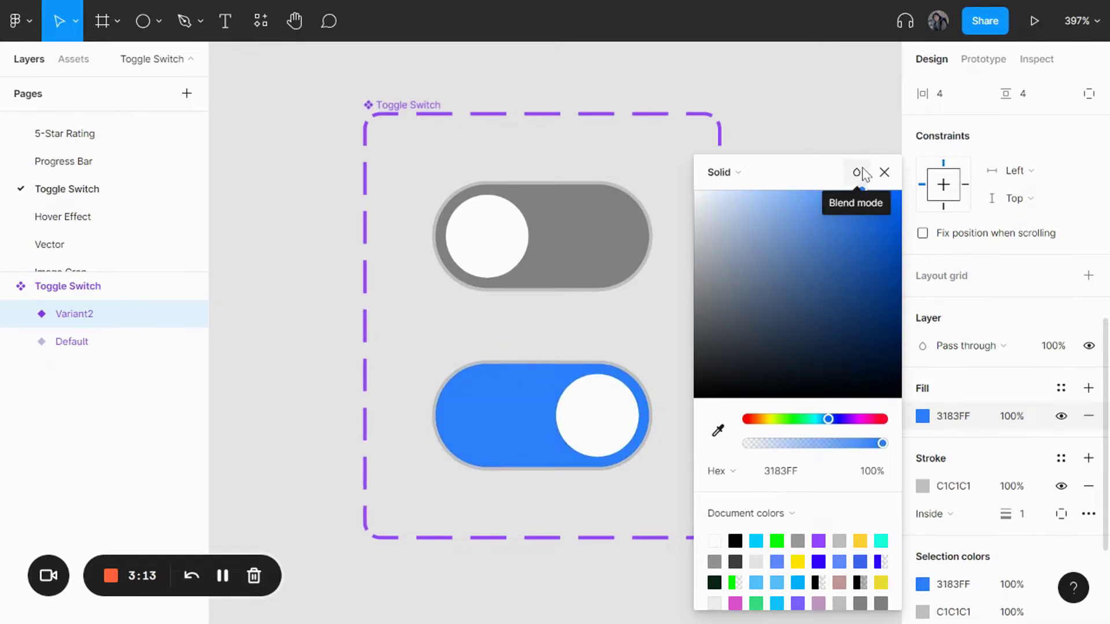
pyautogui.click(962, 418)
pyautogui.hotkey('ctrl', 'c')
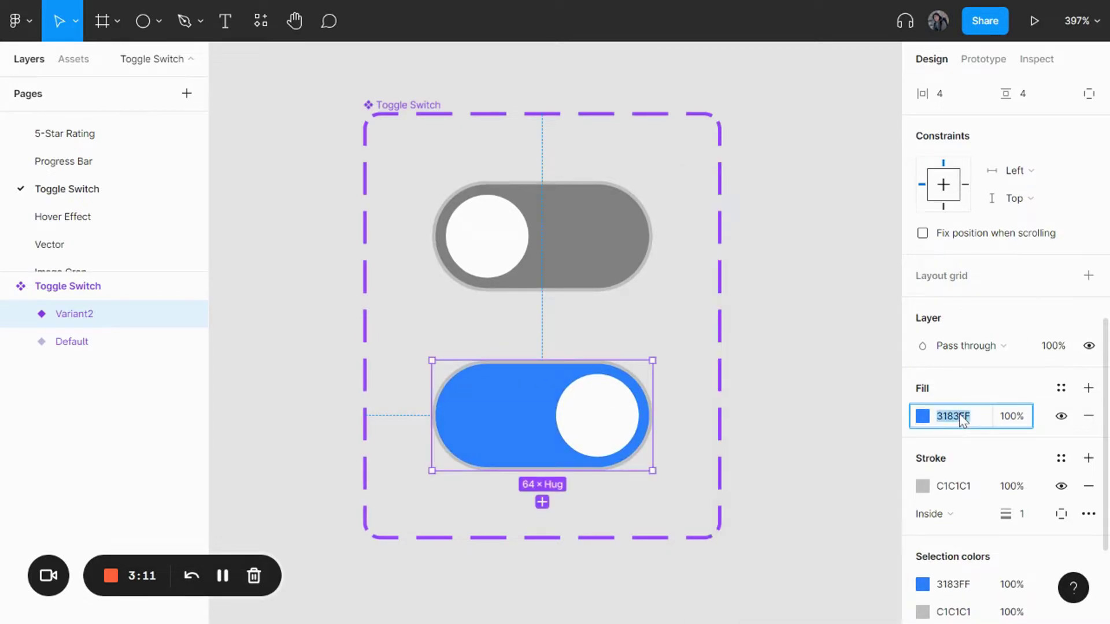
# - Give Variant2's stroke a lighter blue, A0C6FF, based on 3183FF
pyautogui.click(961, 488)
pyautogui.hotkey('ctrl', 'v')
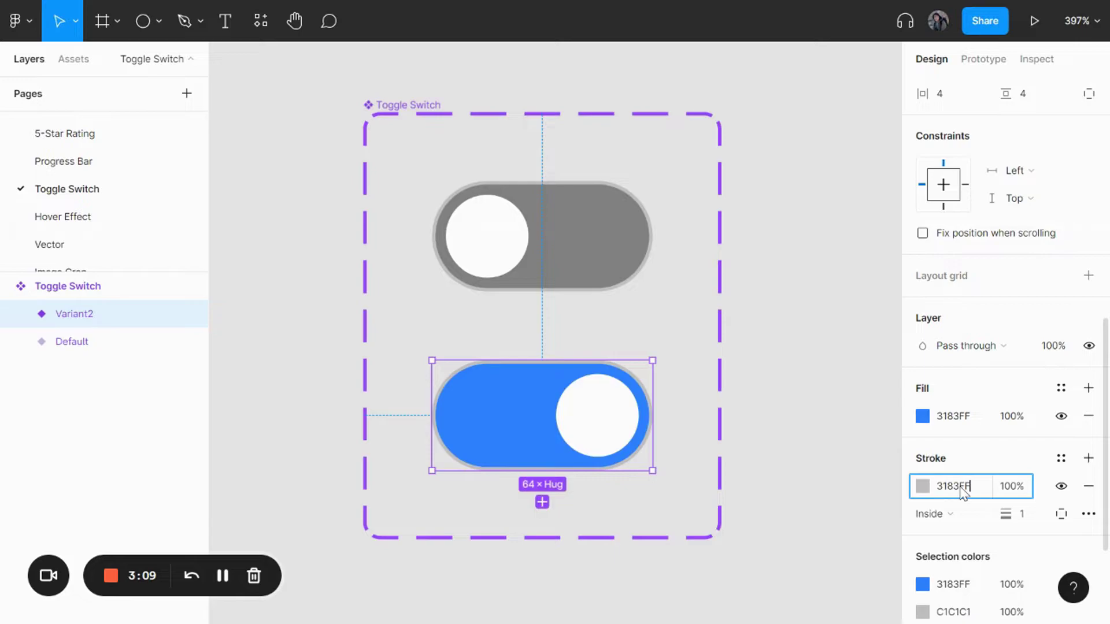
pyautogui.click(924, 487)
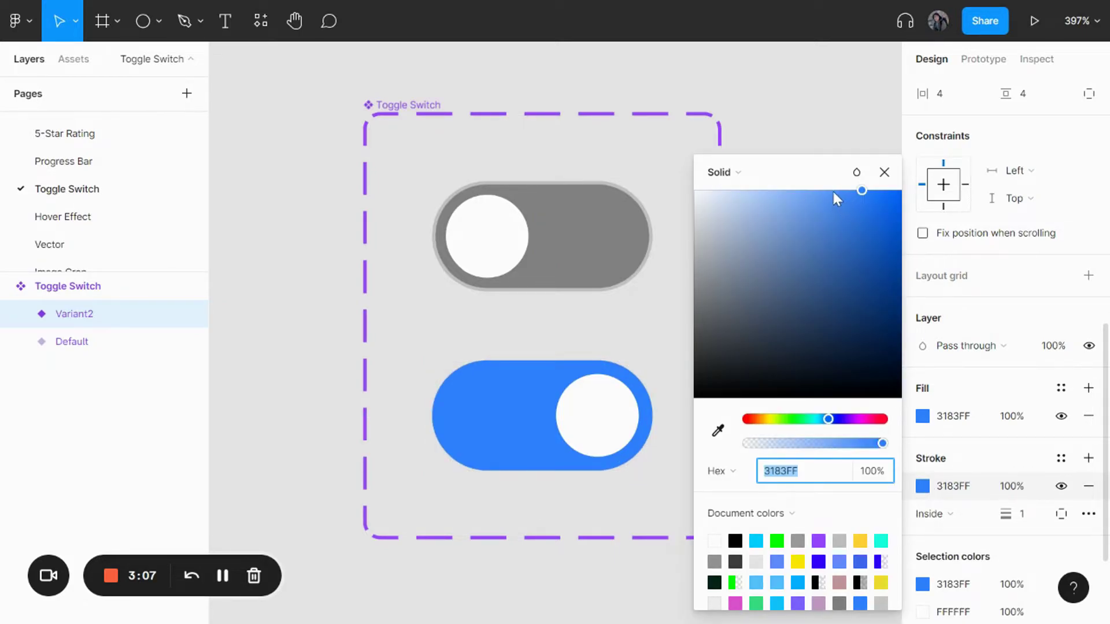
pyautogui.moveTo(834, 192); pyautogui.dragTo(760, 190)
pyautogui.click(779, 81)
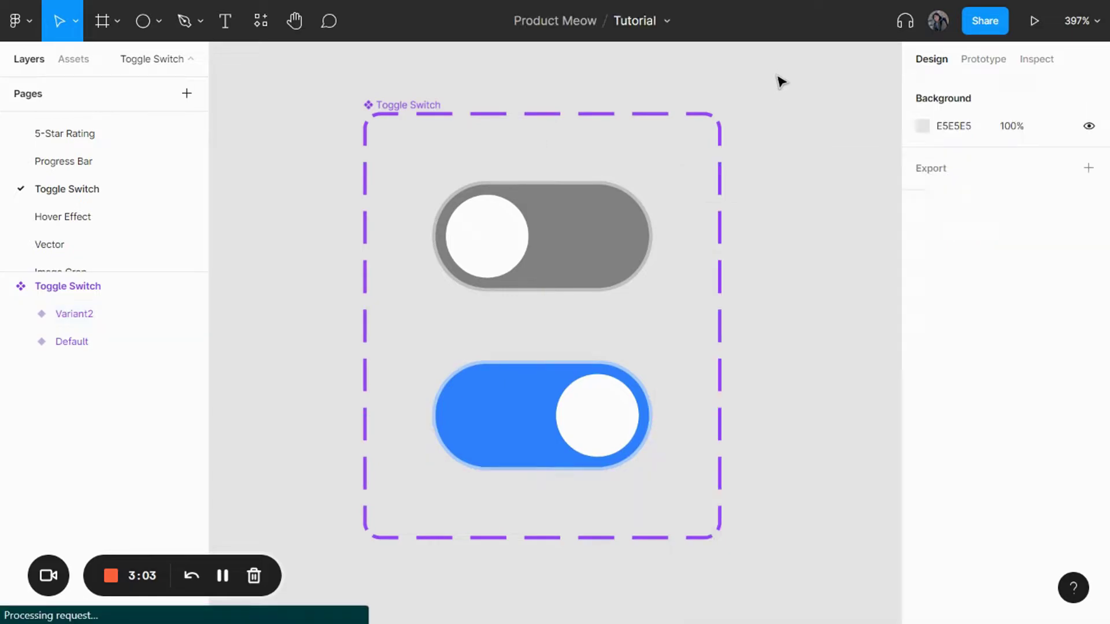
# - Rename the component set's Property 1 to 'State'
pyautogui.click(425, 110)
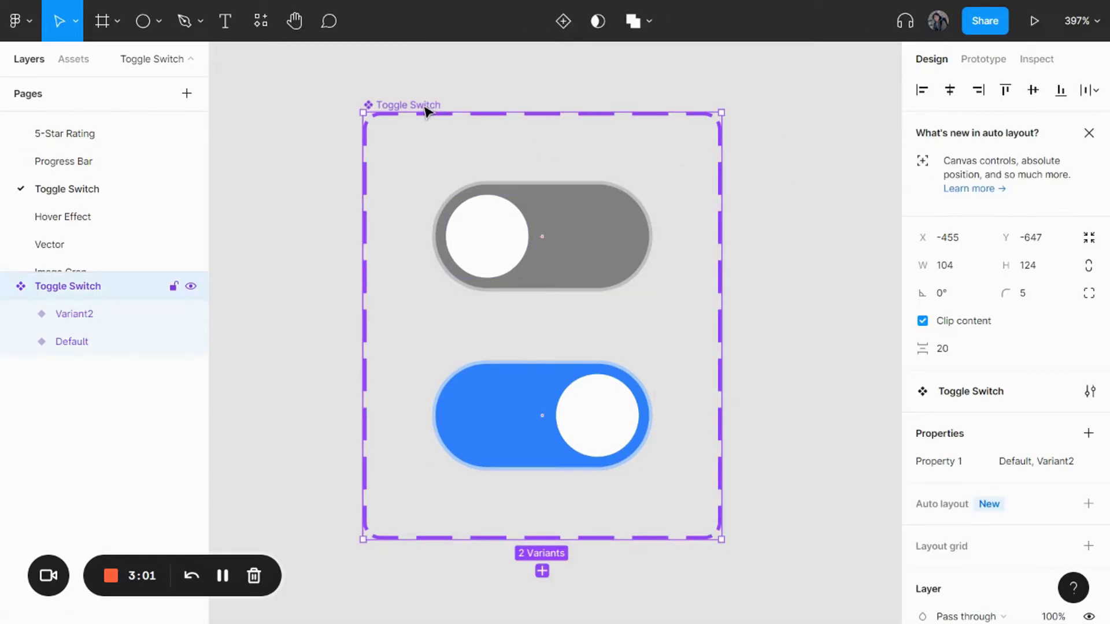
pyautogui.doubleClick(945, 462)
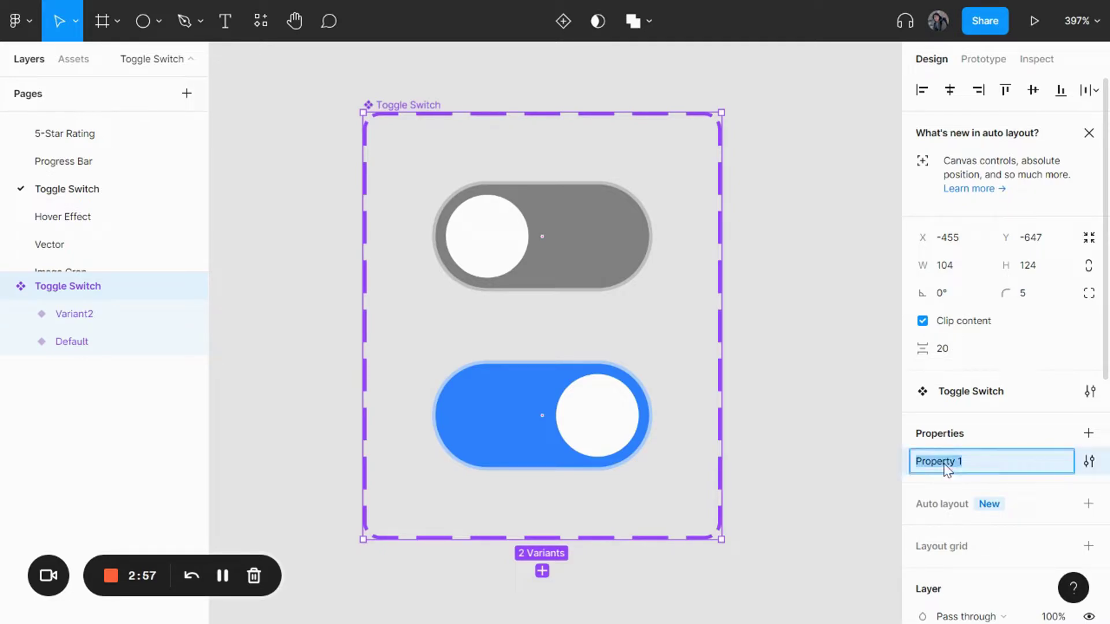
pyautogui.write('State')
pyautogui.press('Return')
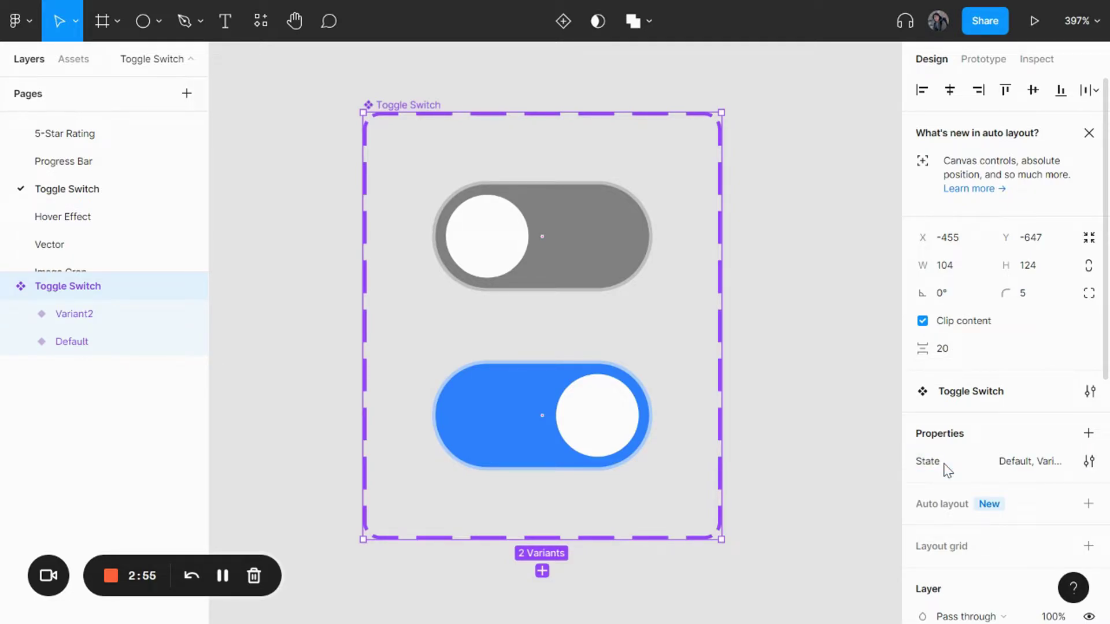
# - Set the grey variant's State value to Off and the blue variant's to On
pyautogui.click(570, 234)
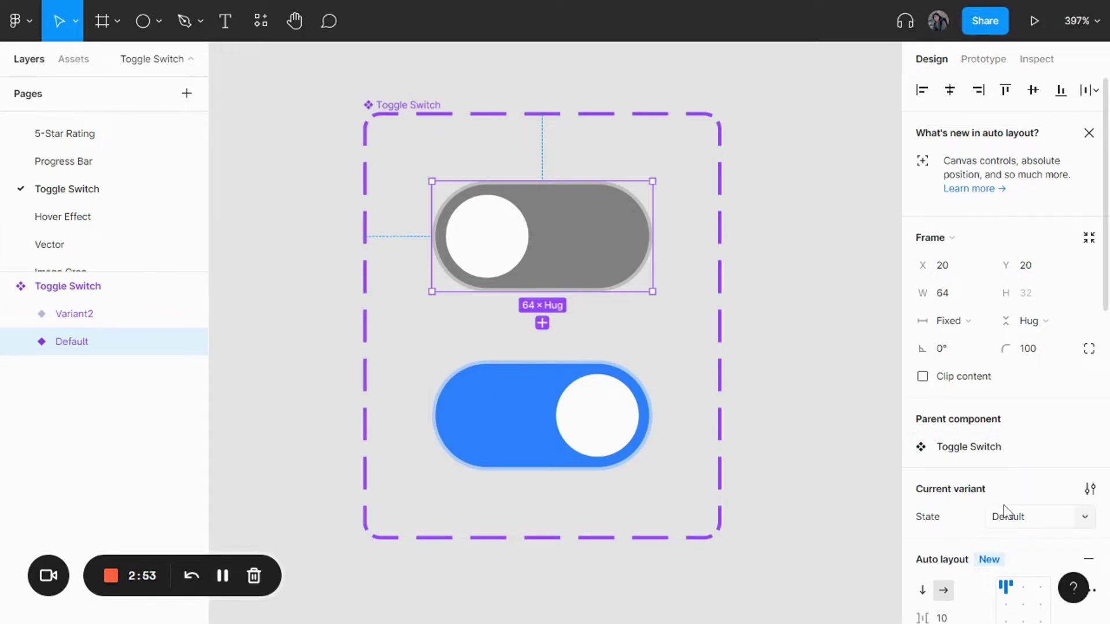
pyautogui.click(1029, 526)
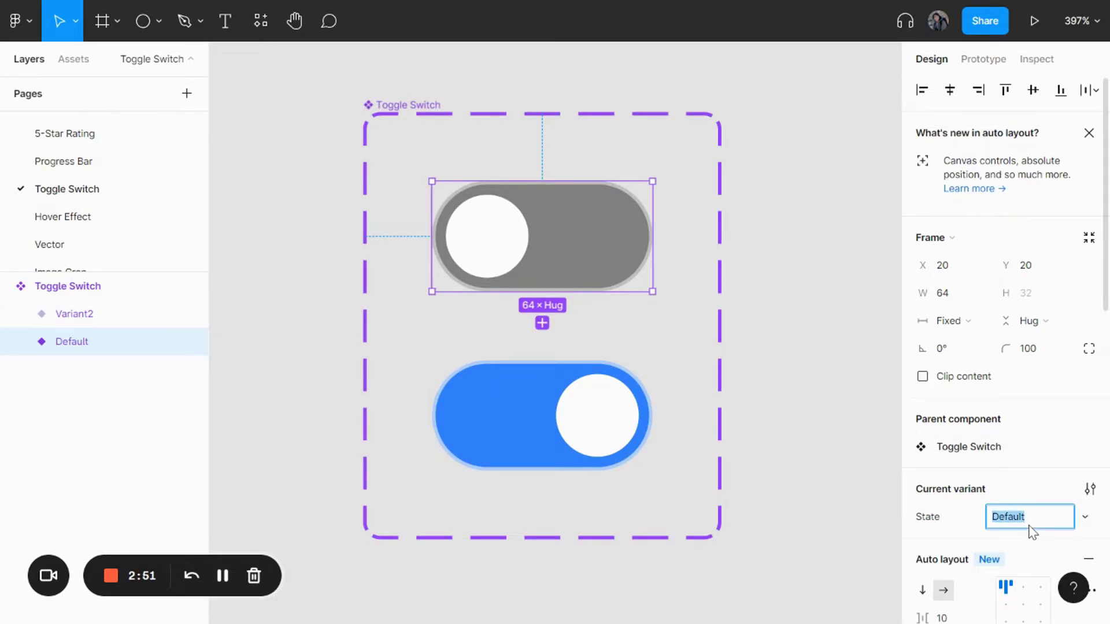
pyautogui.write('Off')
pyautogui.press('Return')
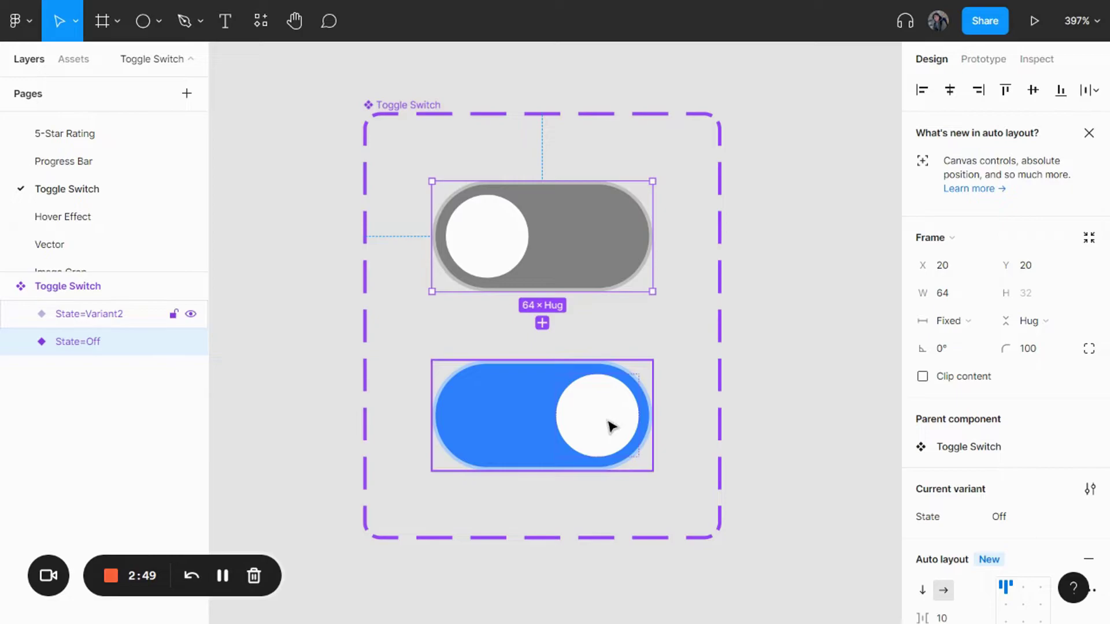
pyautogui.click(564, 408)
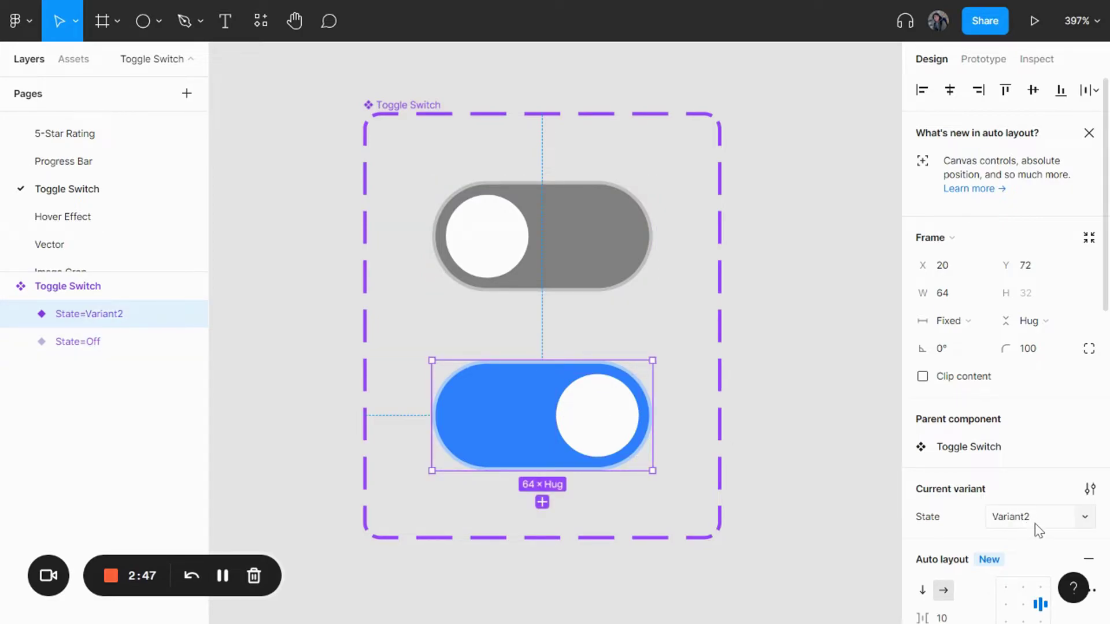
pyautogui.click(1035, 523)
pyautogui.write('On')
pyautogui.press('Return')
pyautogui.click(808, 362)
# - Add click interactions linking State=Off to State=On and State=On back to State=Off
pyautogui.scroll(-5, 808, 362)
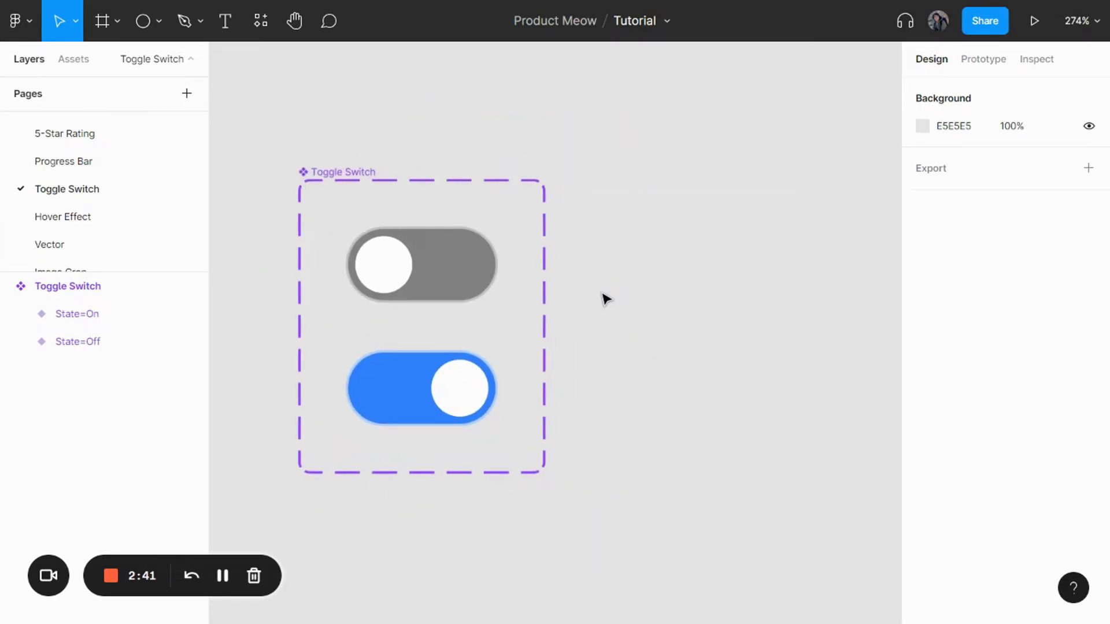
pyautogui.scroll(5, 357, 264)
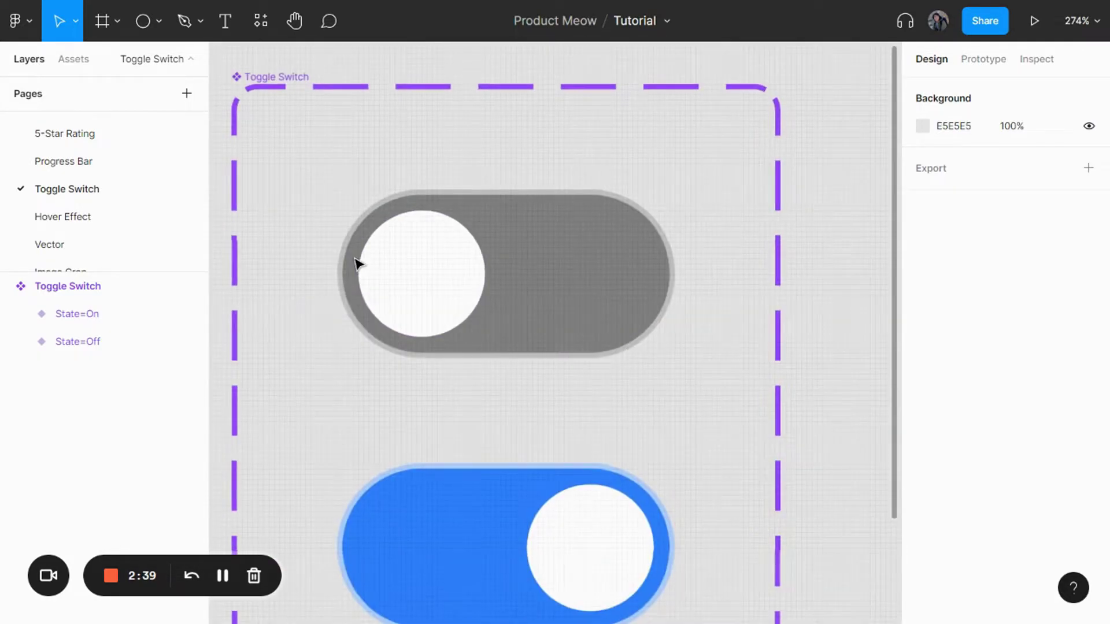
pyautogui.scroll(-2, 397, 365)
pyautogui.scroll(-1, 503, 429)
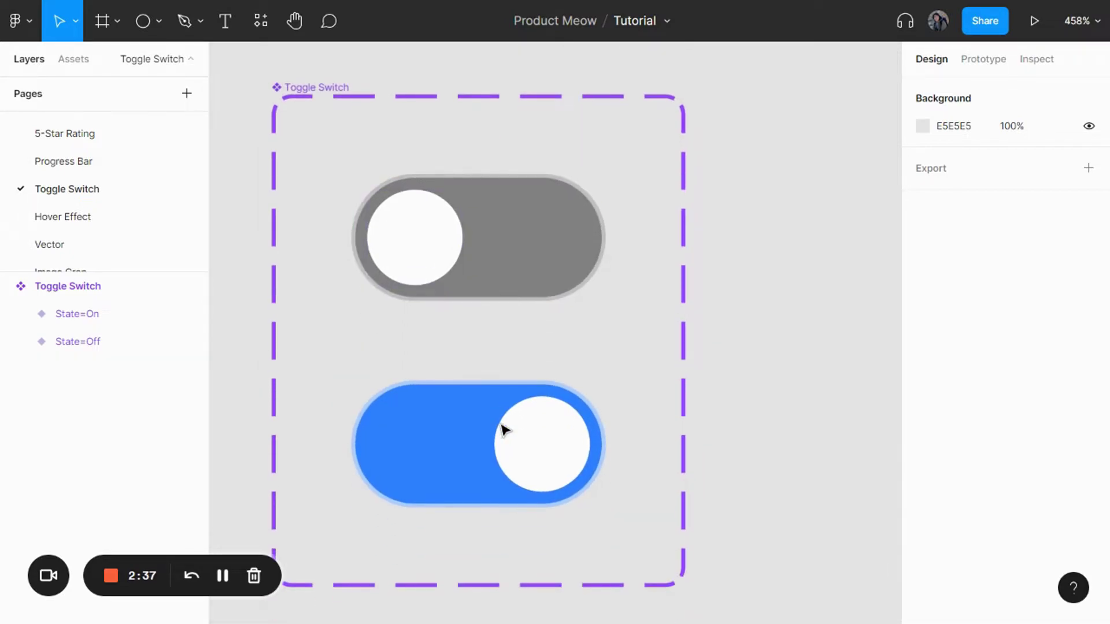
pyautogui.click(535, 231)
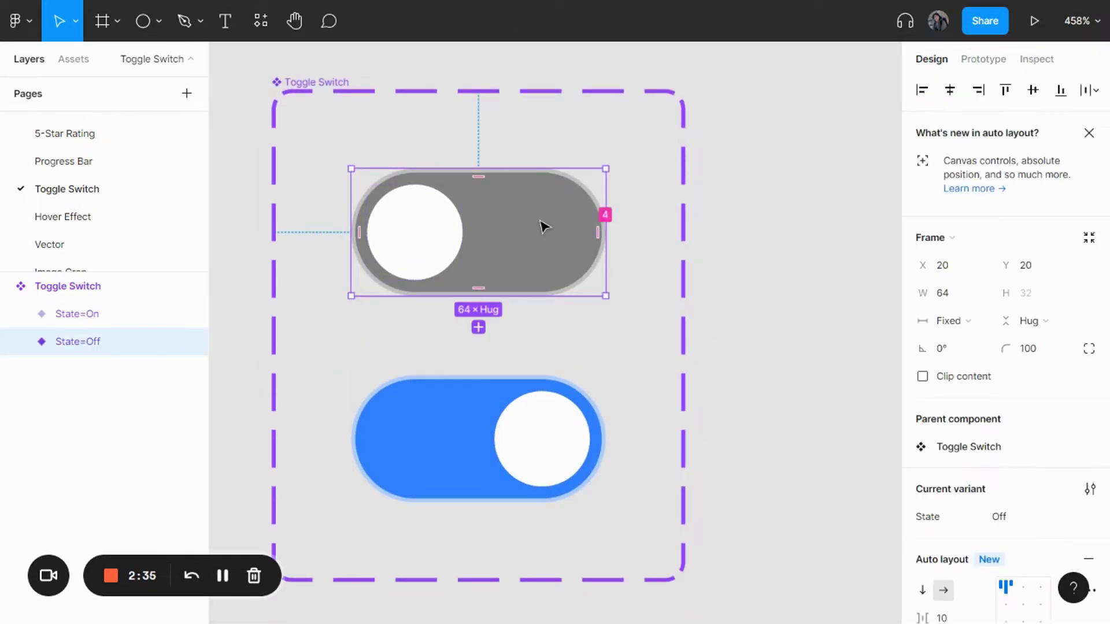
pyautogui.click(990, 60)
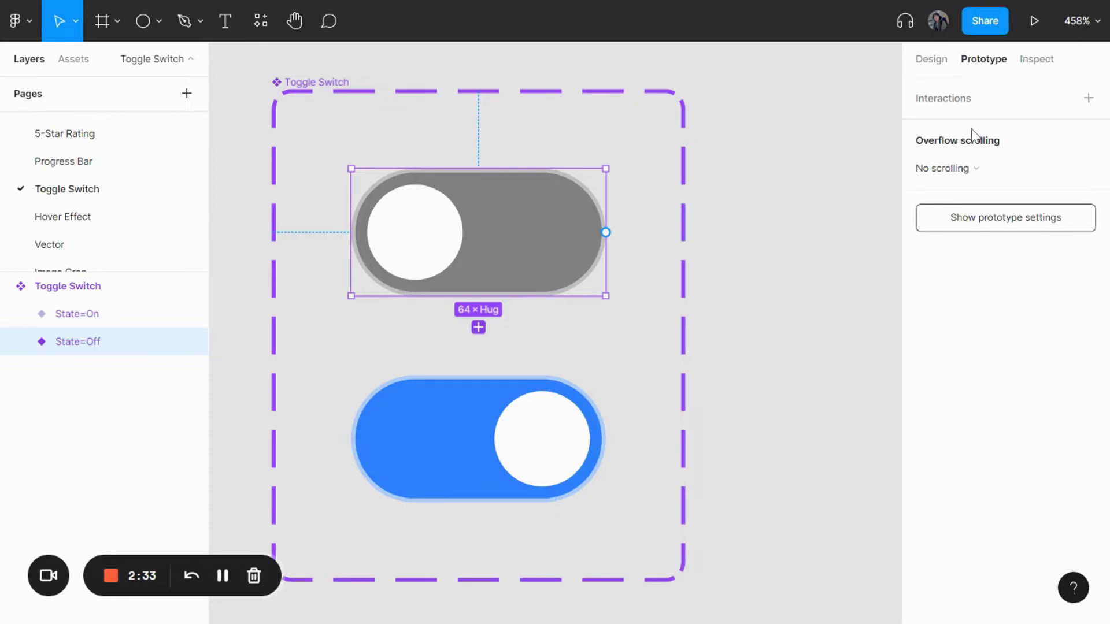
pyautogui.click(946, 103)
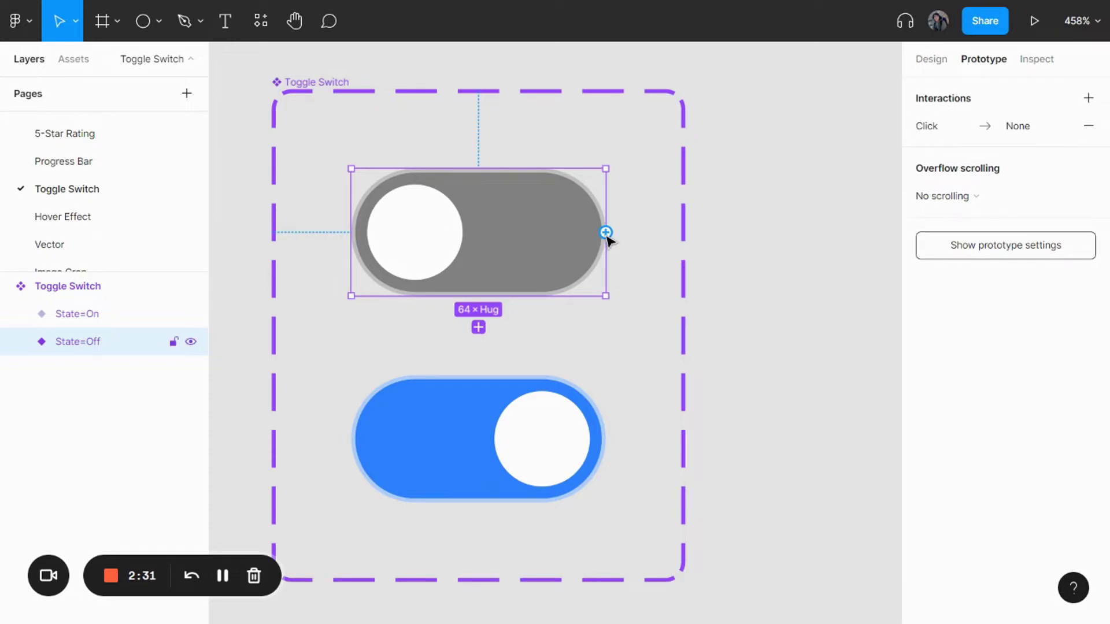
pyautogui.moveTo(606, 233); pyautogui.dragTo(564, 415)
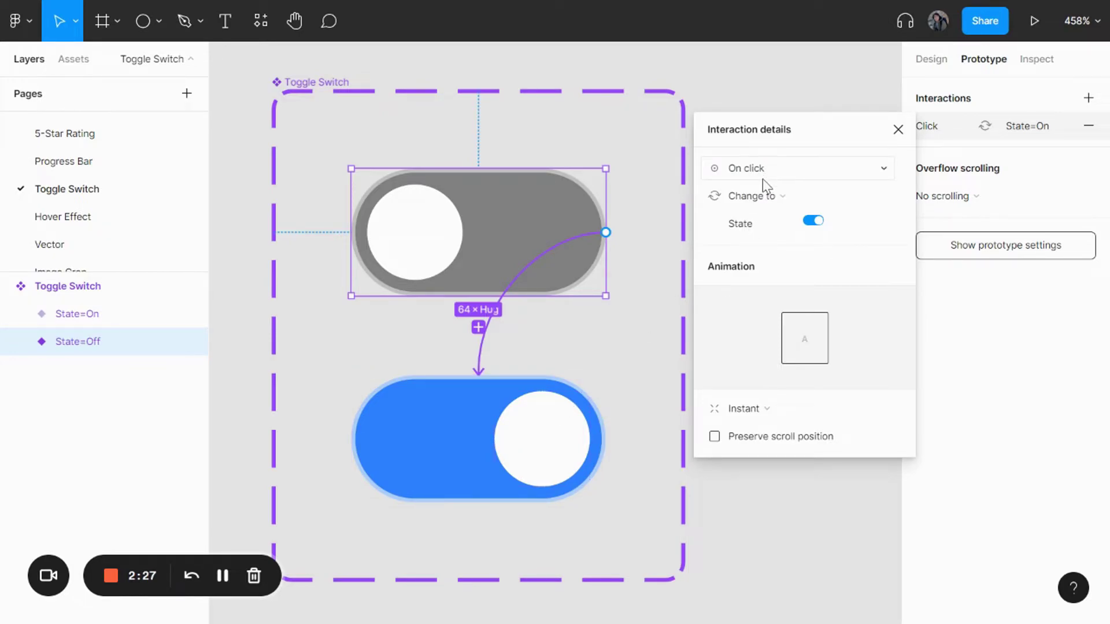
pyautogui.click(480, 437)
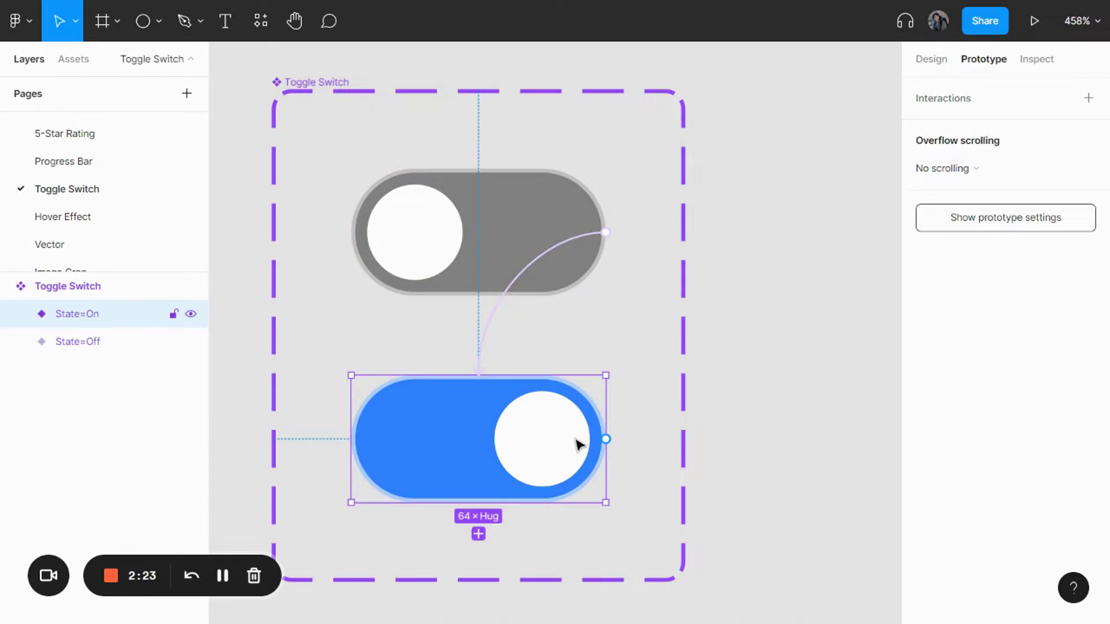
pyautogui.moveTo(606, 440); pyautogui.dragTo(589, 273)
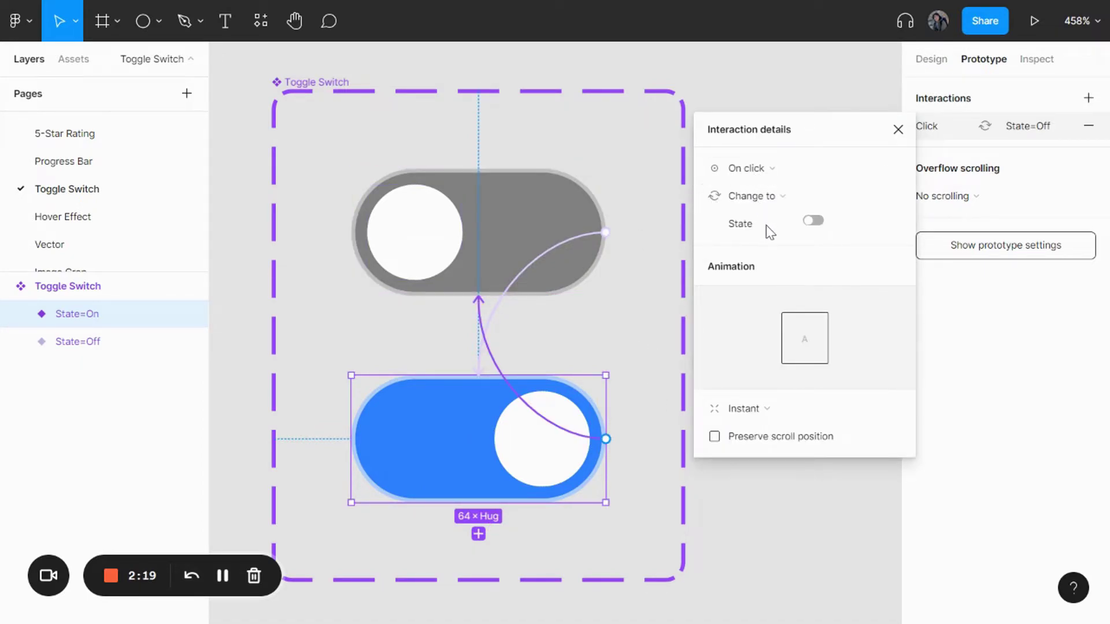
# - Add a new frame beside the component using the iPhone 13 mini preset
pyautogui.click(652, 80)
pyautogui.scroll(-5, 768, 157)
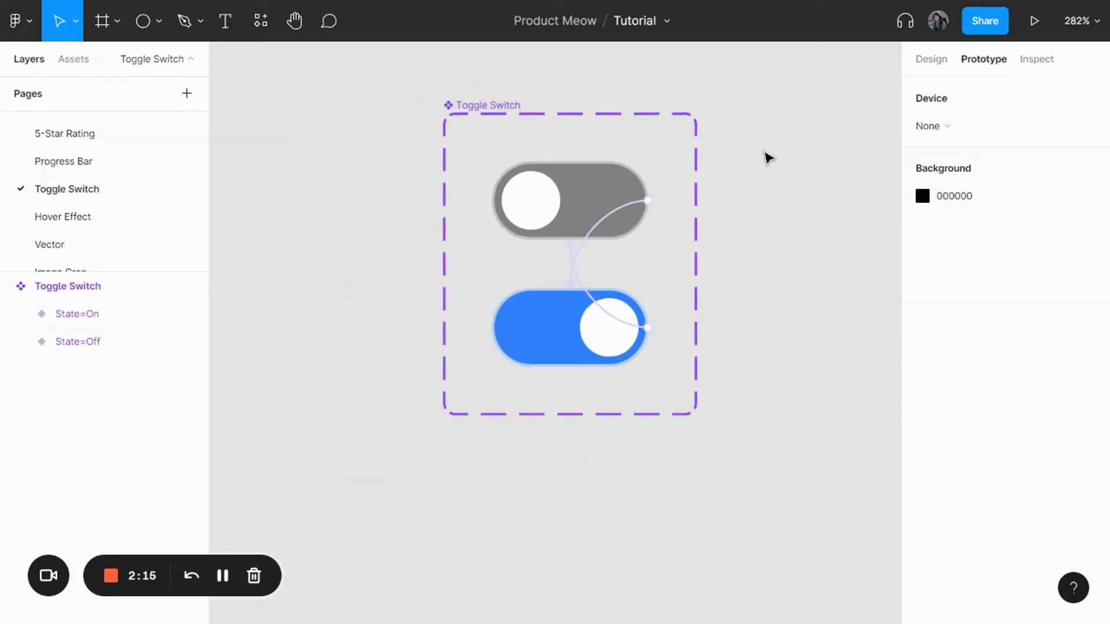
pyautogui.hscroll(3, 751, 154)
pyautogui.click(106, 27)
pyautogui.click(117, 30)
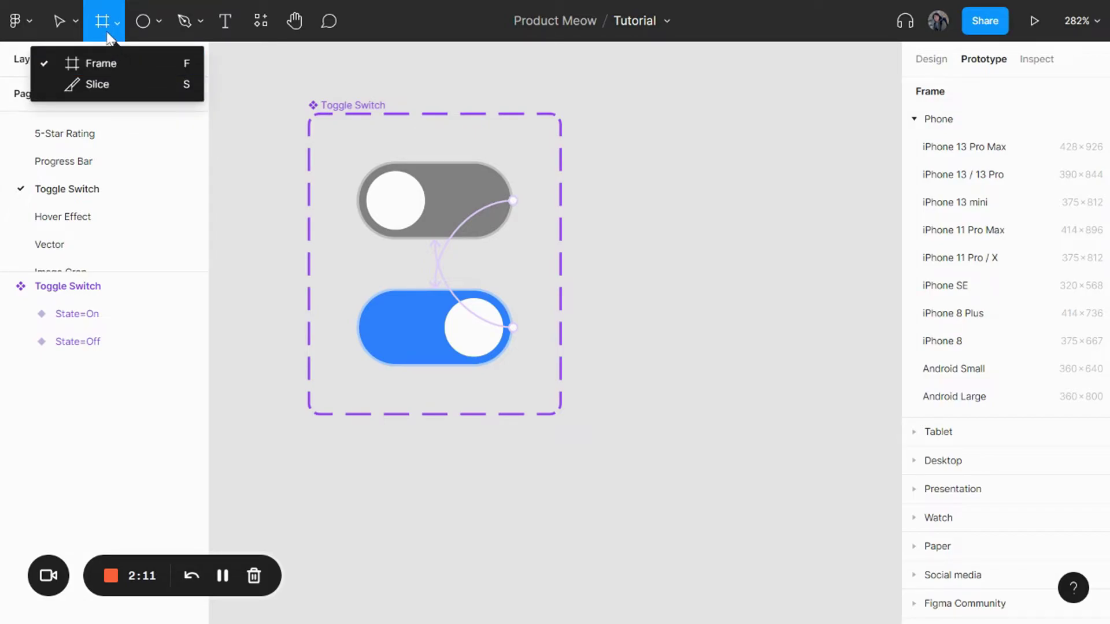
pyautogui.click(107, 34)
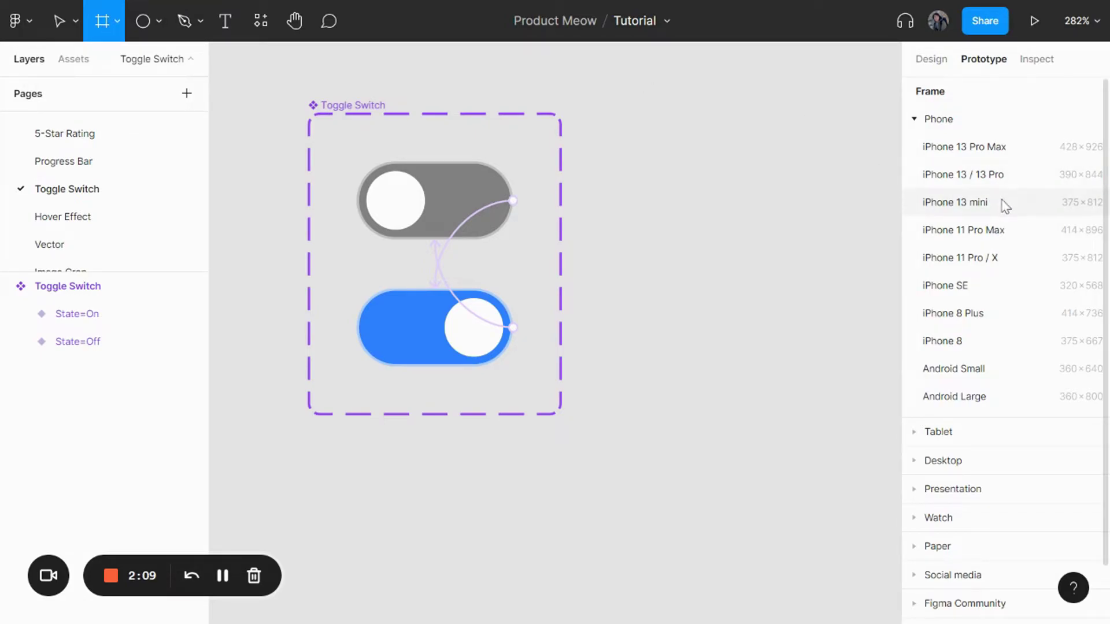
pyautogui.click(955, 202)
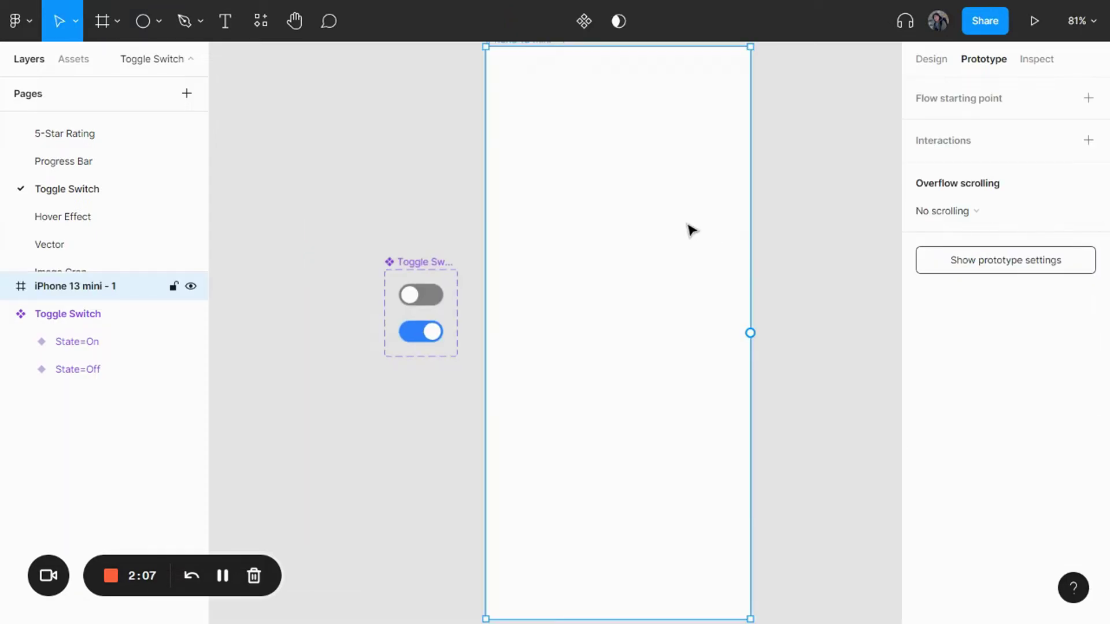
# - Shorten the iPhone 13 mini - 1 frame to 375×249
pyautogui.scroll(-2, 647, 422)
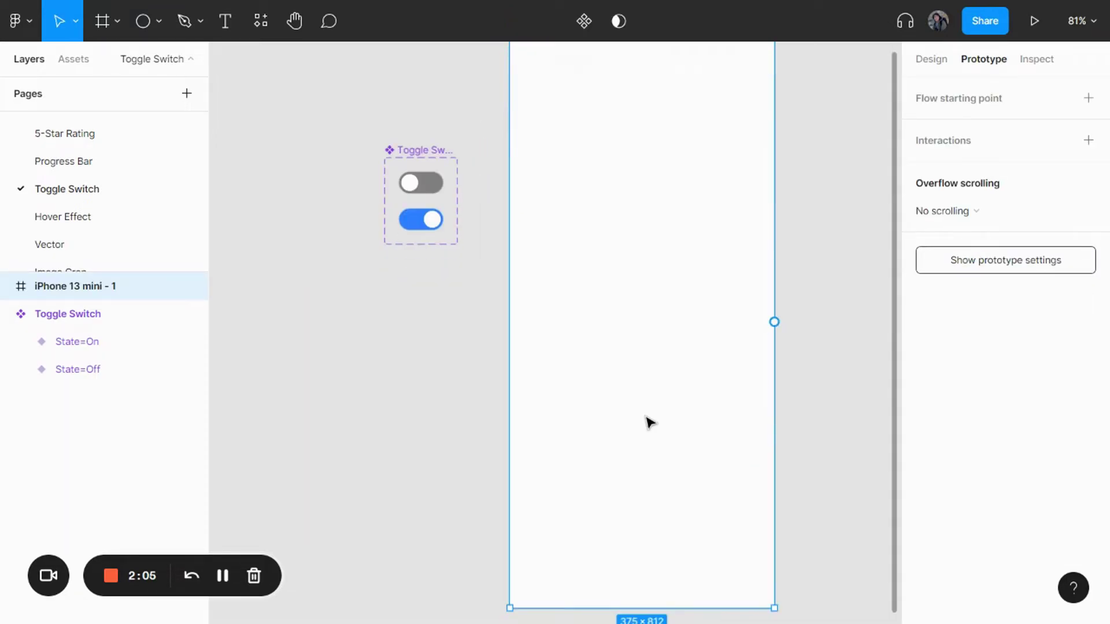
pyautogui.keyDown('ctrl'); pyautogui.scroll(-3, 647, 421); pyautogui.keyUp('ctrl')
pyautogui.moveTo(629, 143); pyautogui.dragTo(573, 225)
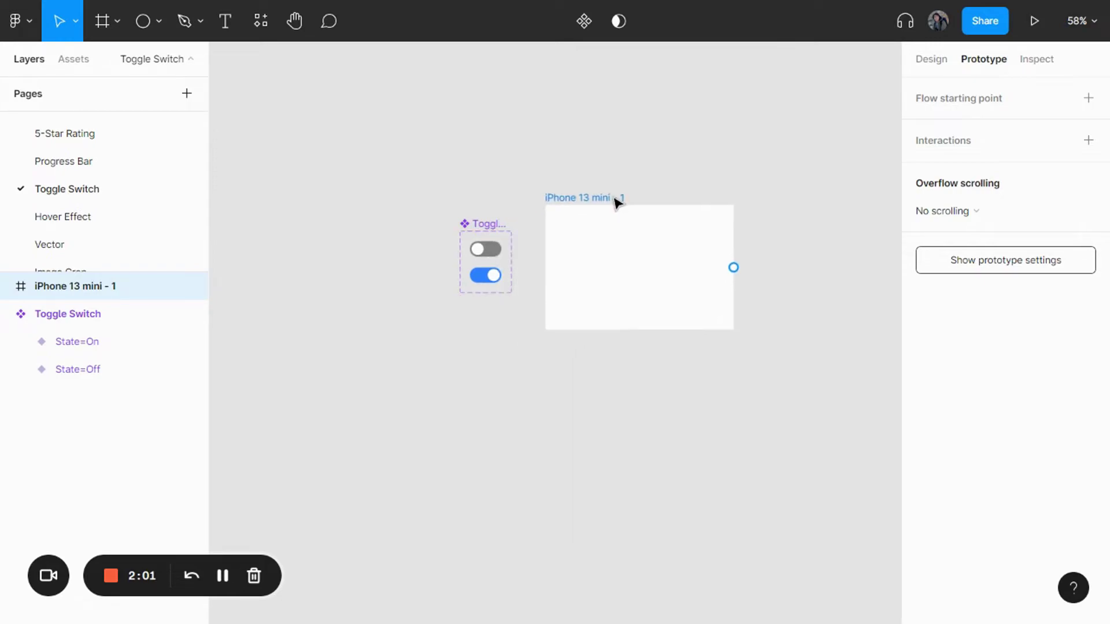
pyautogui.scroll(5, 620, 202)
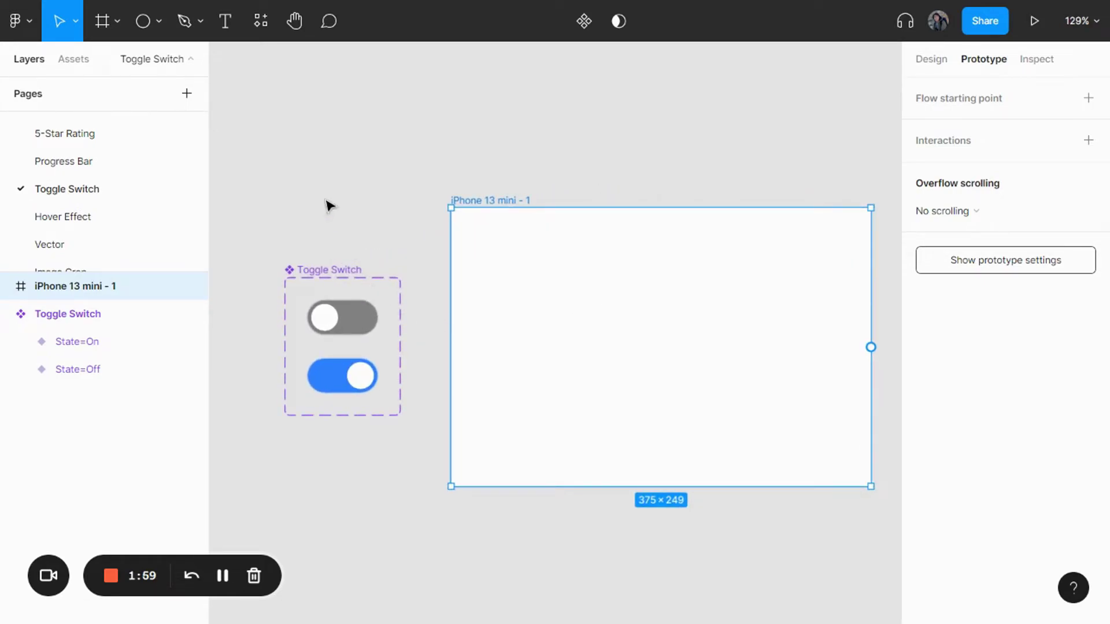
# - Place a Toggle Switch instance from Assets inside the iPhone 13 mini - 1 frame
pyautogui.click(85, 60)
pyautogui.write('Toggle Switch')
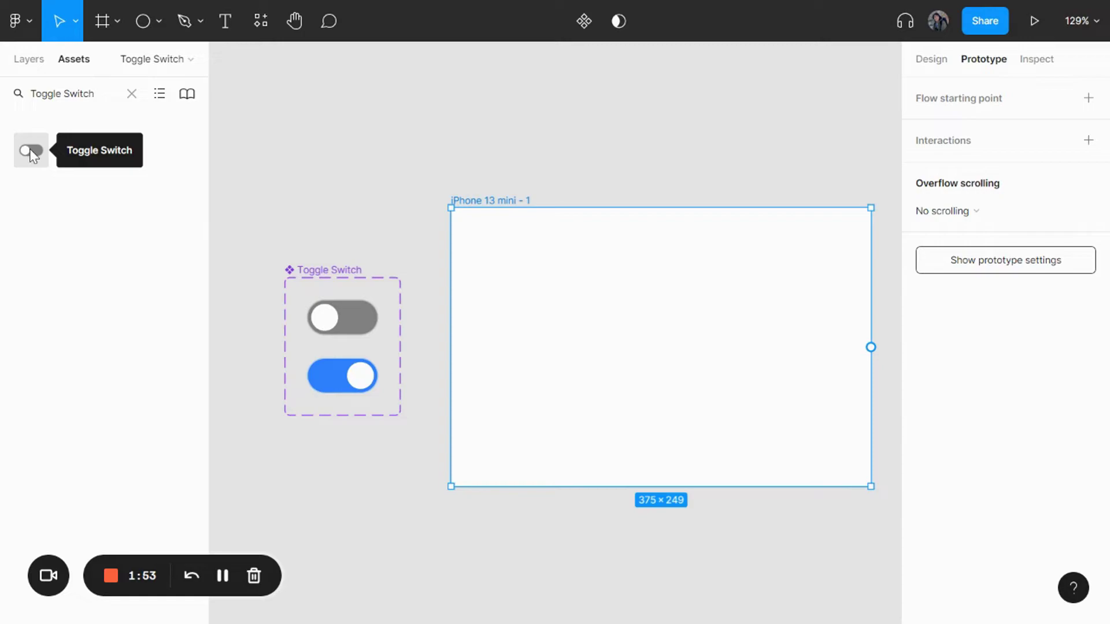
pyautogui.moveTo(30, 154); pyautogui.dragTo(577, 349)
# - Resize the frame to 159×100 around the toggle and move it near the component
pyautogui.click(503, 203)
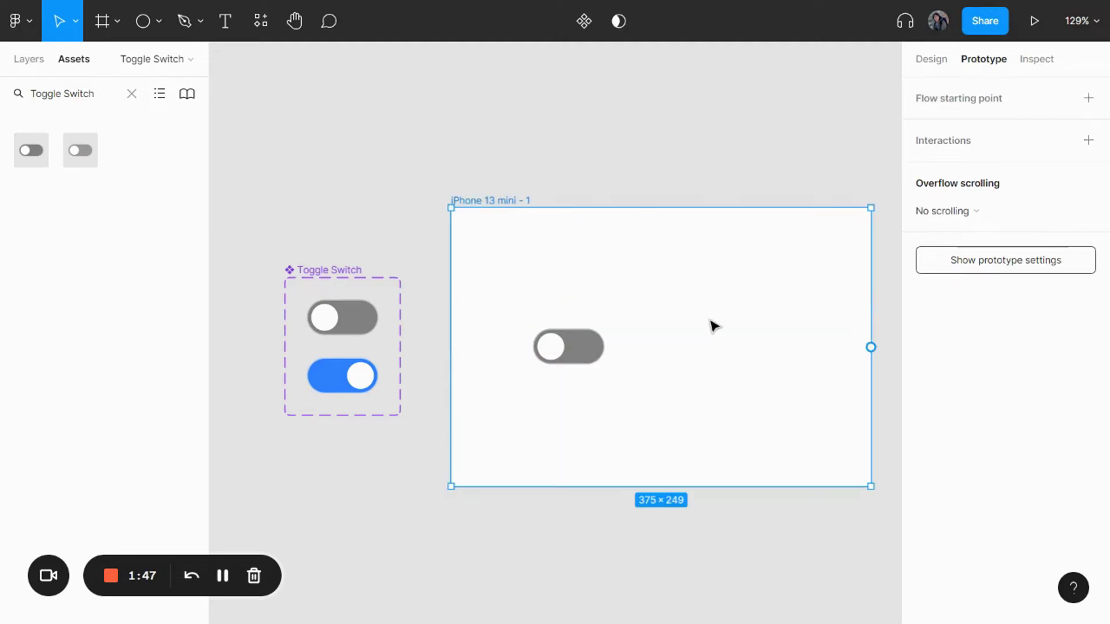
pyautogui.moveTo(872, 323); pyautogui.dragTo(665, 322)
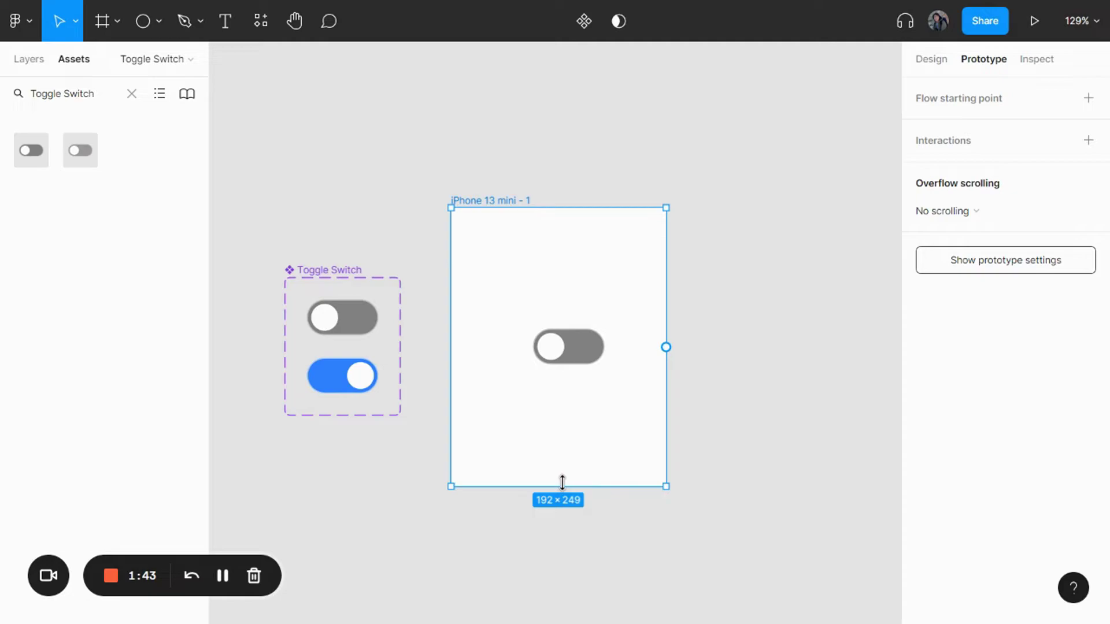
pyautogui.moveTo(562, 481); pyautogui.dragTo(565, 400)
pyautogui.moveTo(585, 206); pyautogui.dragTo(611, 288)
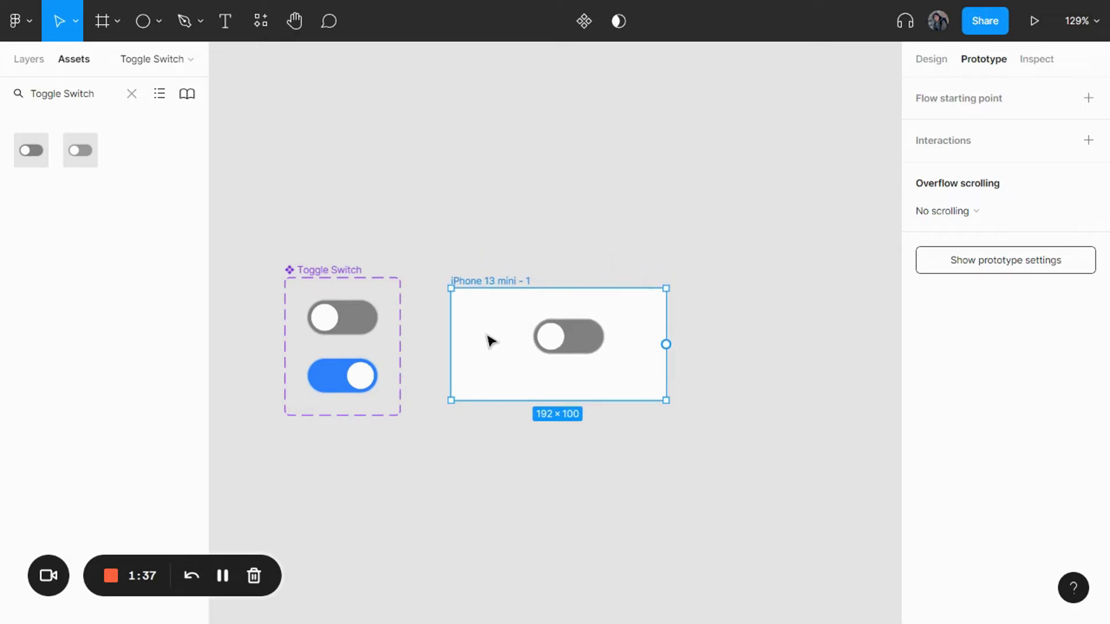
pyautogui.moveTo(451, 331); pyautogui.dragTo(488, 330)
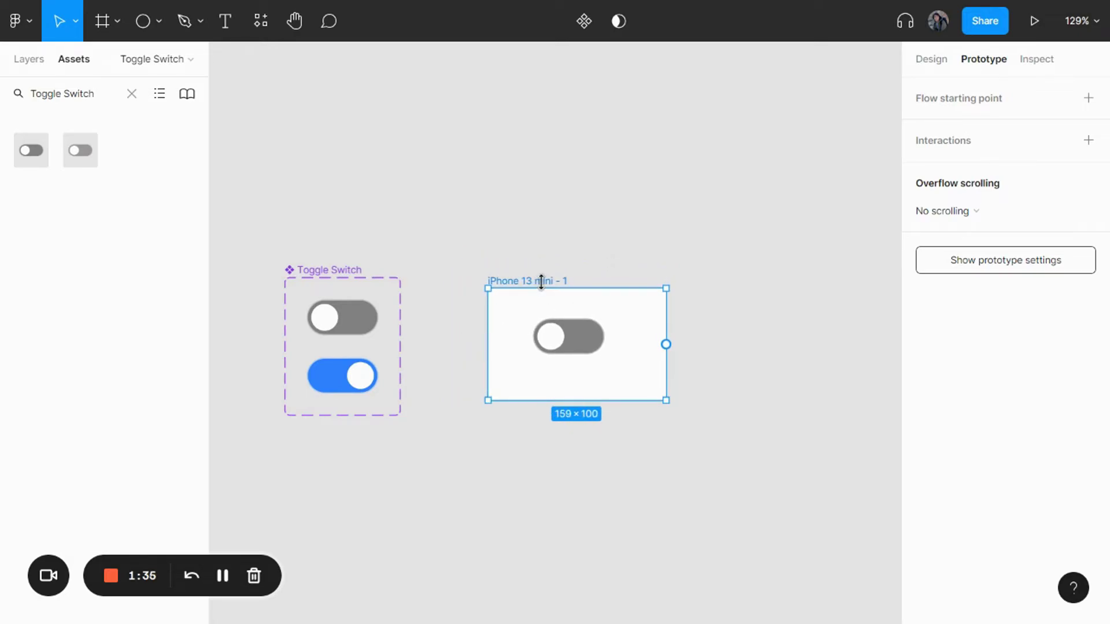
pyautogui.moveTo(537, 280); pyautogui.dragTo(508, 269)
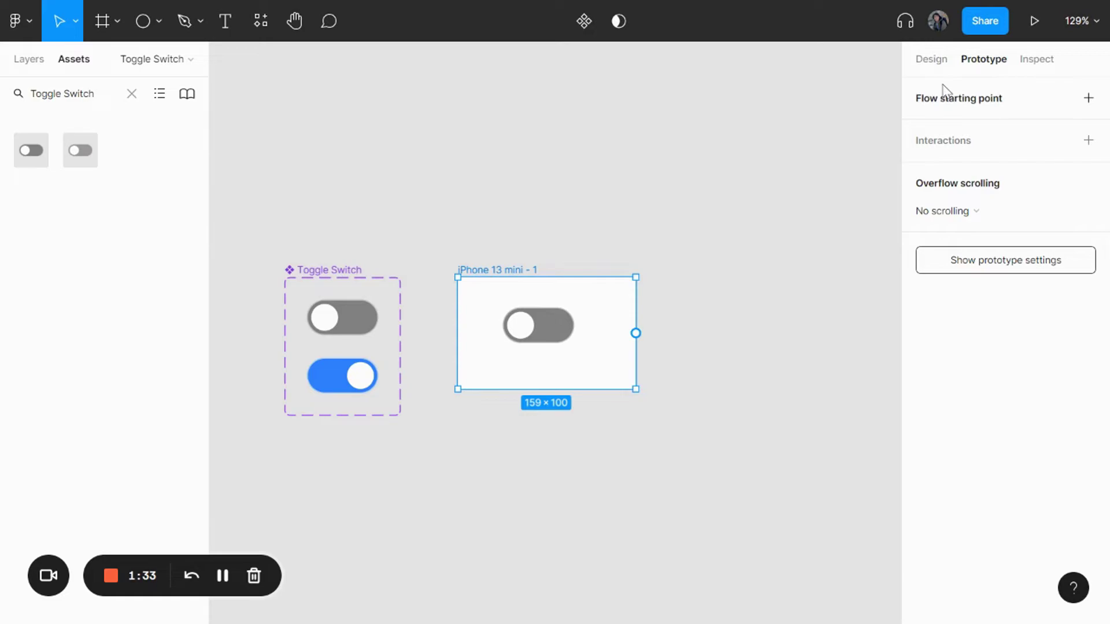
# - Make the frame a prototype flow starting point named 'Showcase'
pyautogui.click(992, 104)
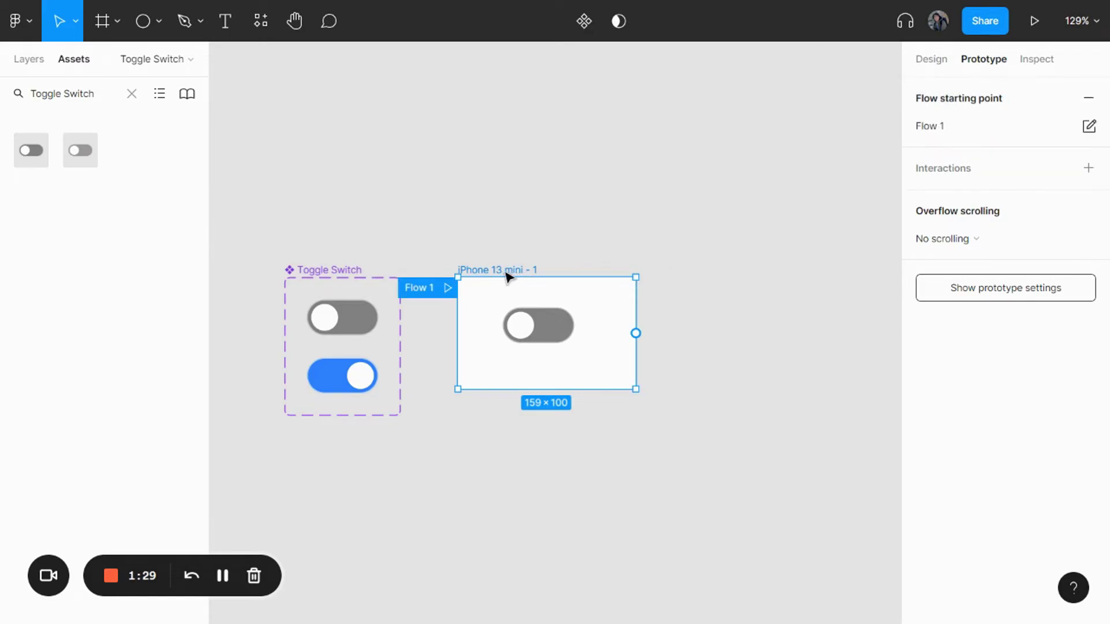
pyautogui.moveTo(508, 277); pyautogui.dragTo(537, 277)
pyautogui.doubleClick(442, 288)
pyautogui.write('s')
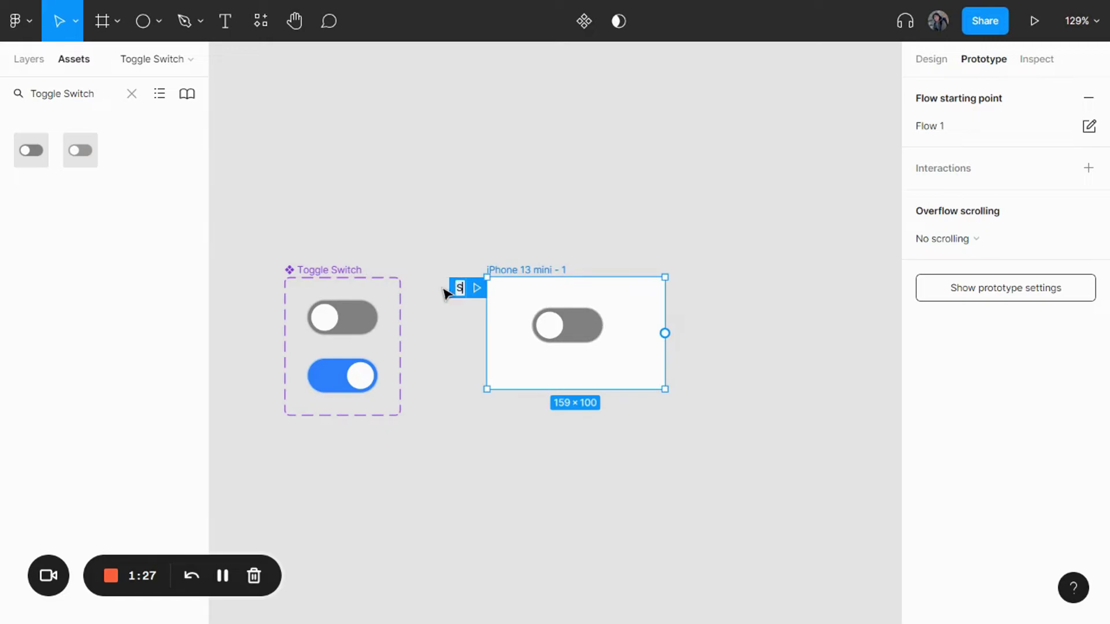
pyautogui.write('howcase')
pyautogui.press('Return')
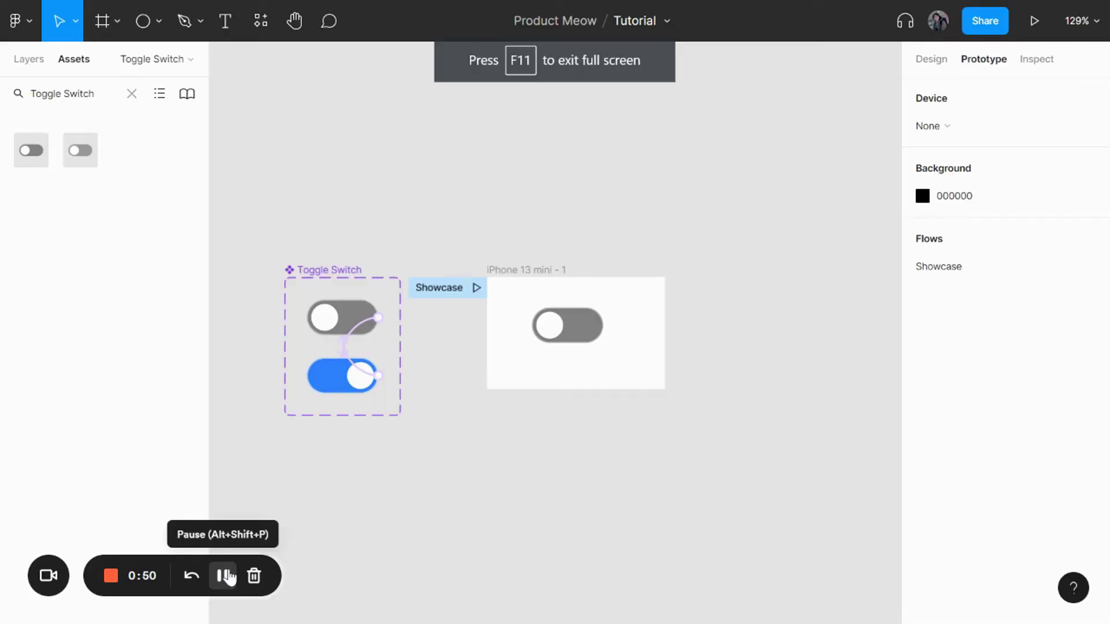
# - Change the Off→On and On→Off click interactions from Instant to Smart animate (Ease out, 300ms)
pyautogui.click(365, 330)
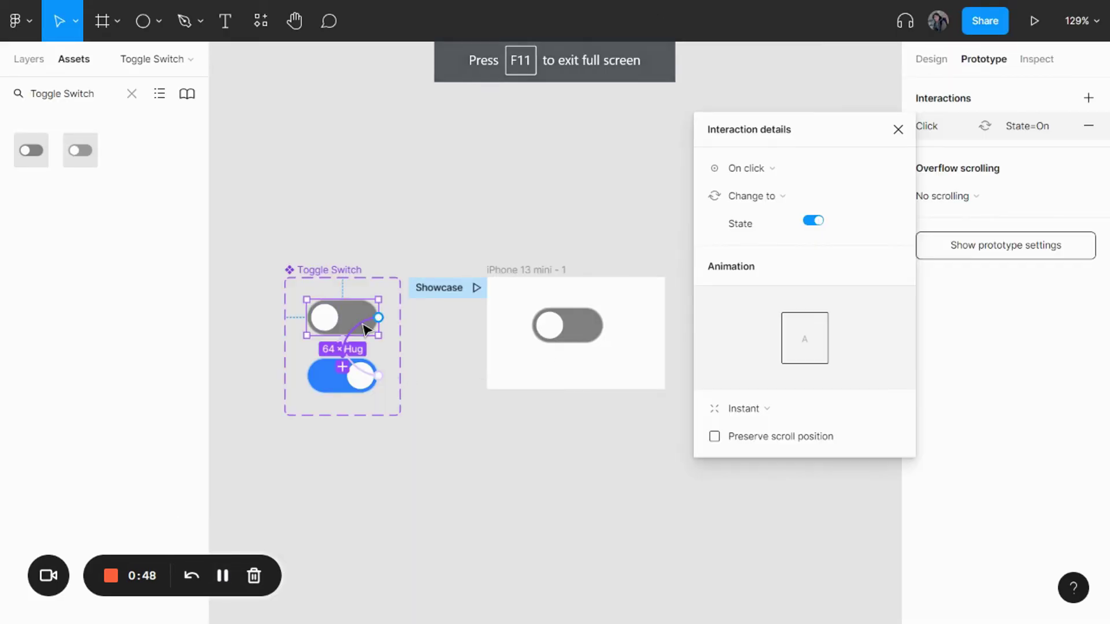
pyautogui.click(768, 411)
pyautogui.click(783, 451)
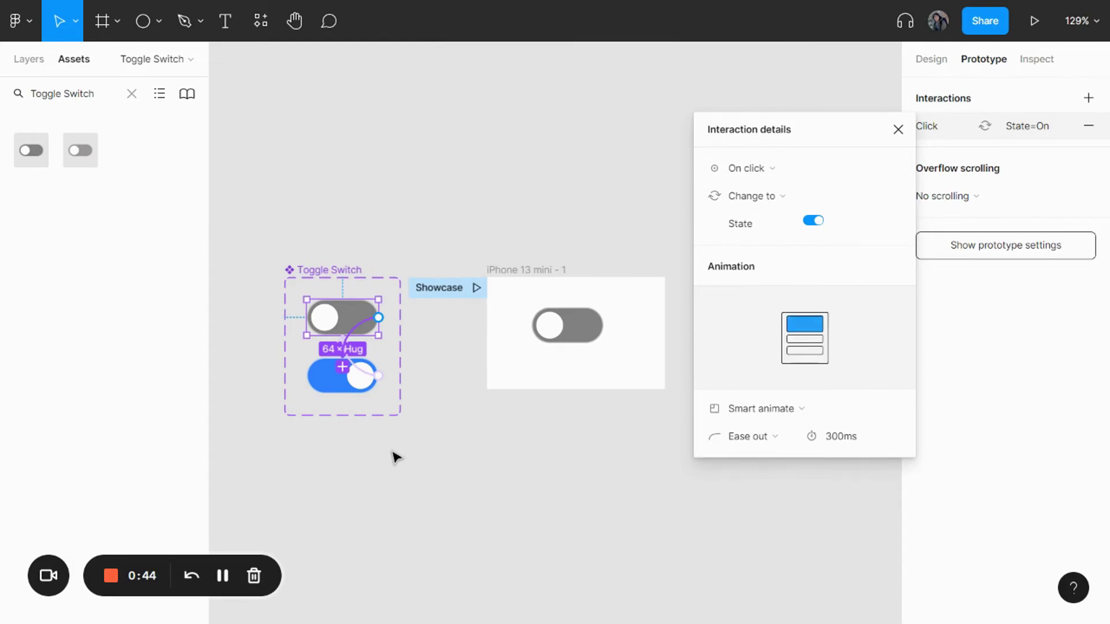
pyautogui.click(363, 370)
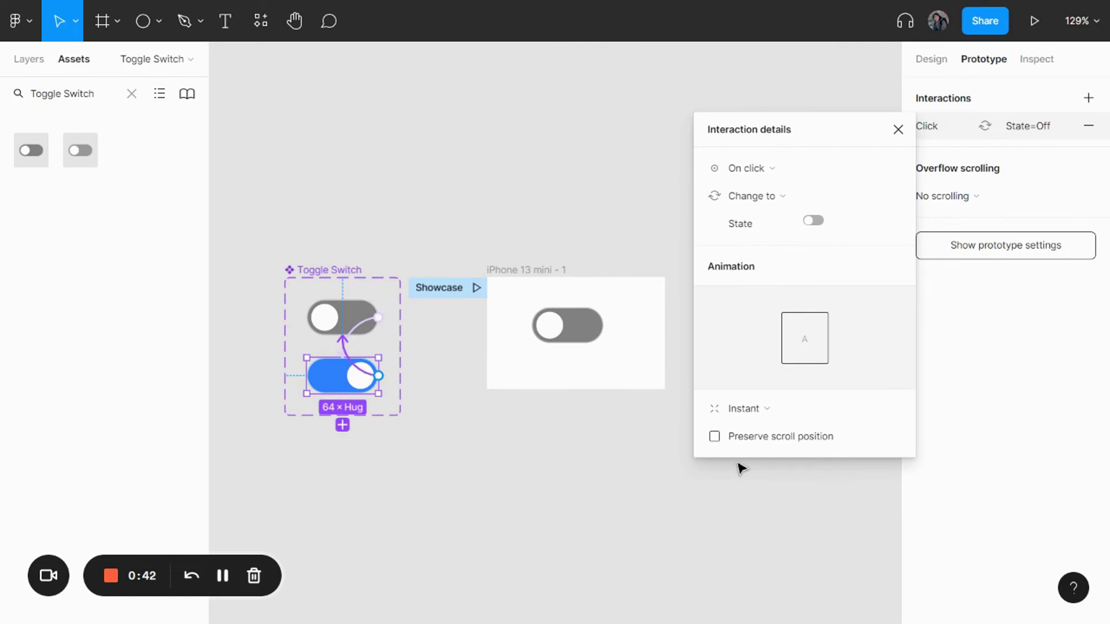
pyautogui.click(800, 402)
pyautogui.click(792, 451)
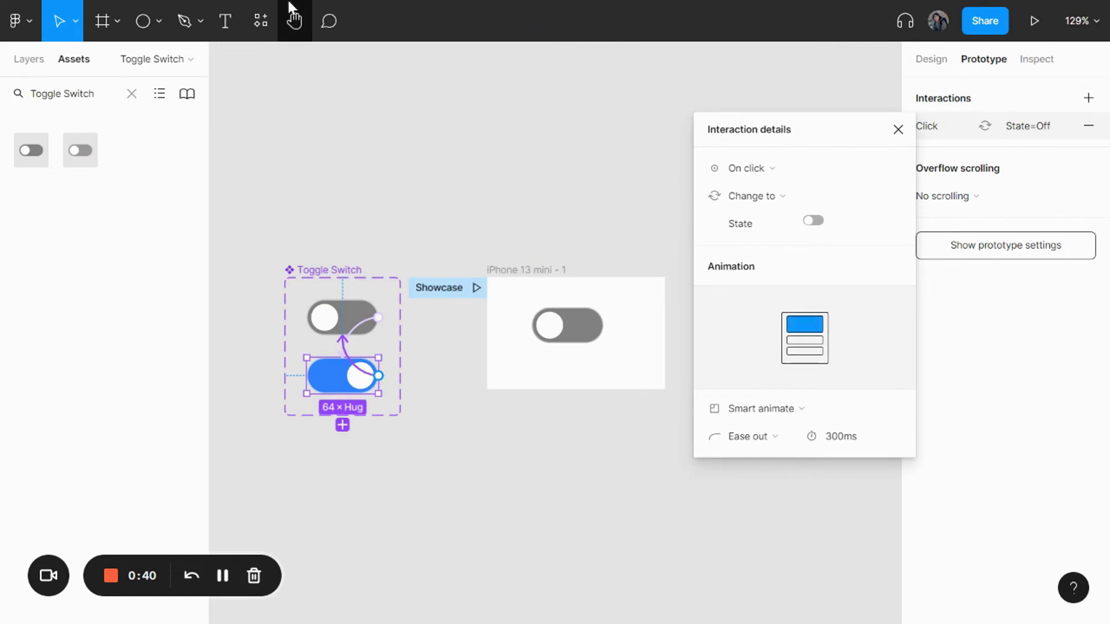